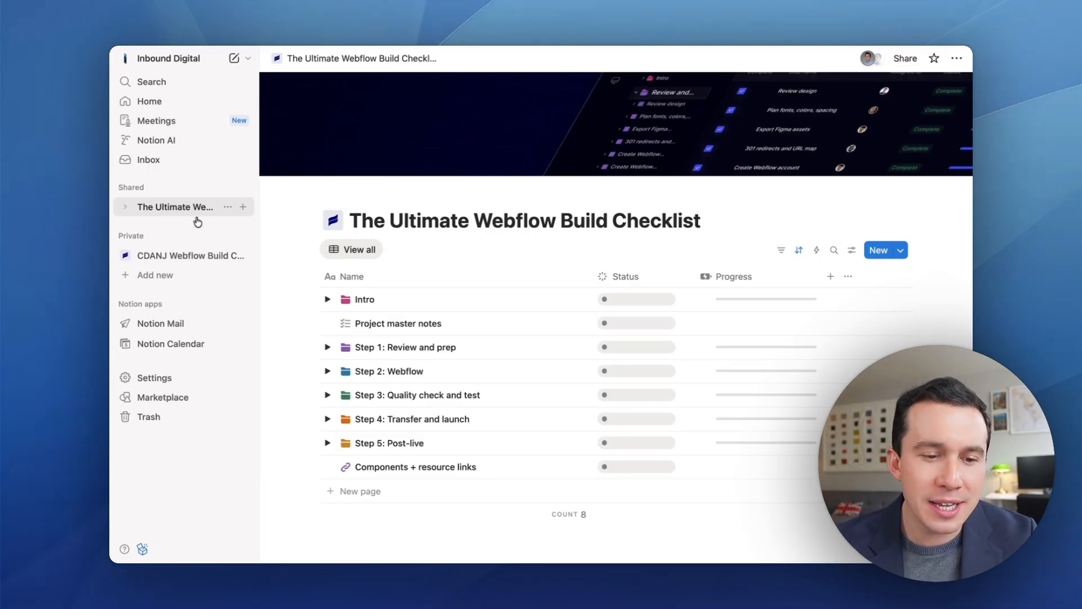
# Open the CDANJ Webflow Build Checklist page and hide the sidebar
pyautogui.click(188, 255)
pyautogui.hotkey('ctrl', '\\')
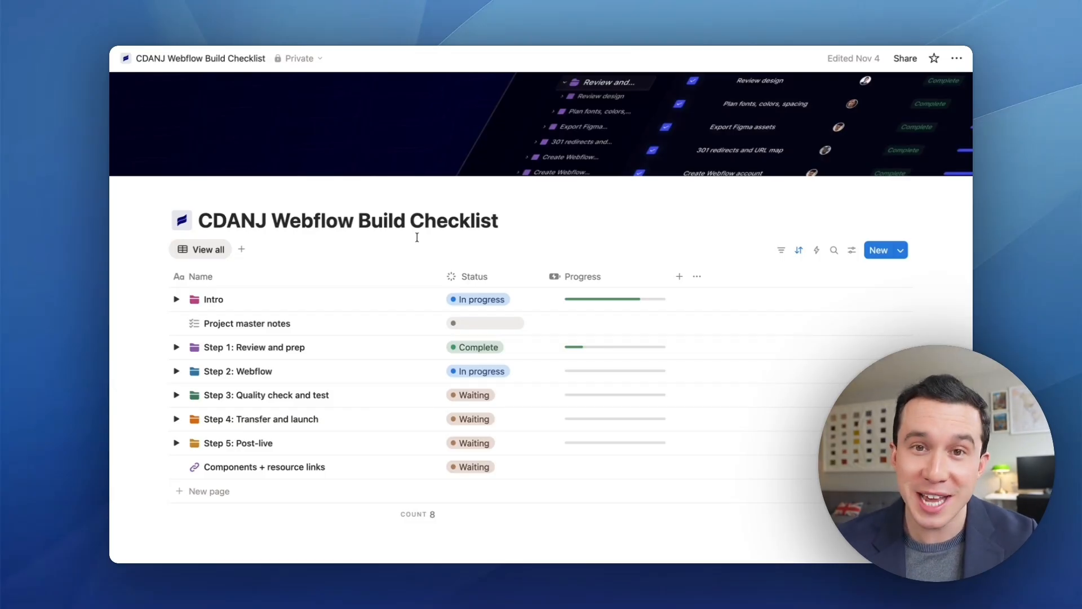
pyautogui.scroll(-1, 361, 252)
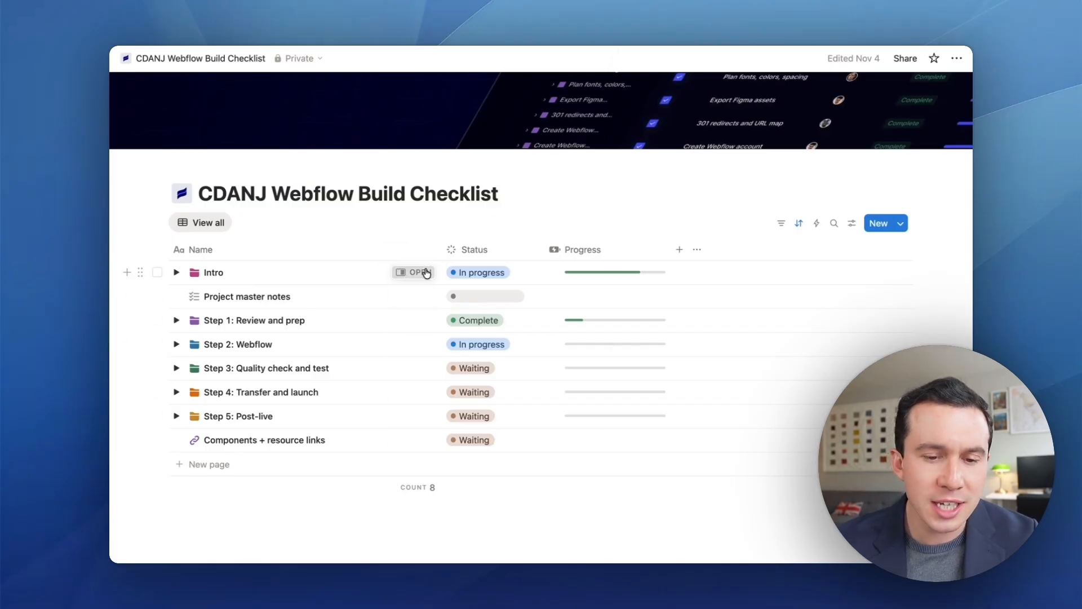
# Preview the Intro item in side peek and close the preview
pyautogui.click(423, 273)
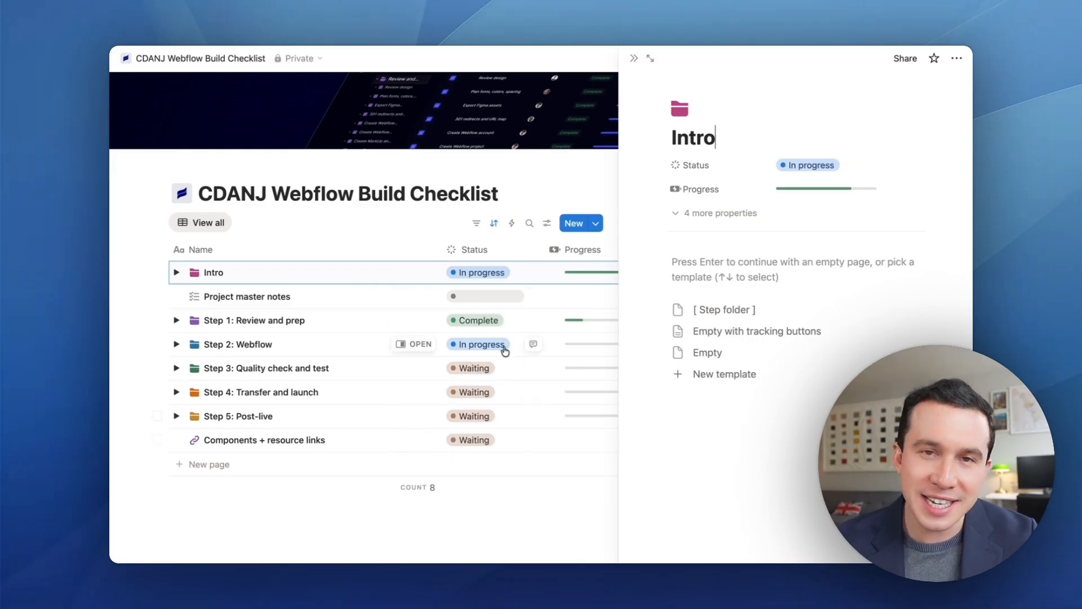
pyautogui.click(633, 58)
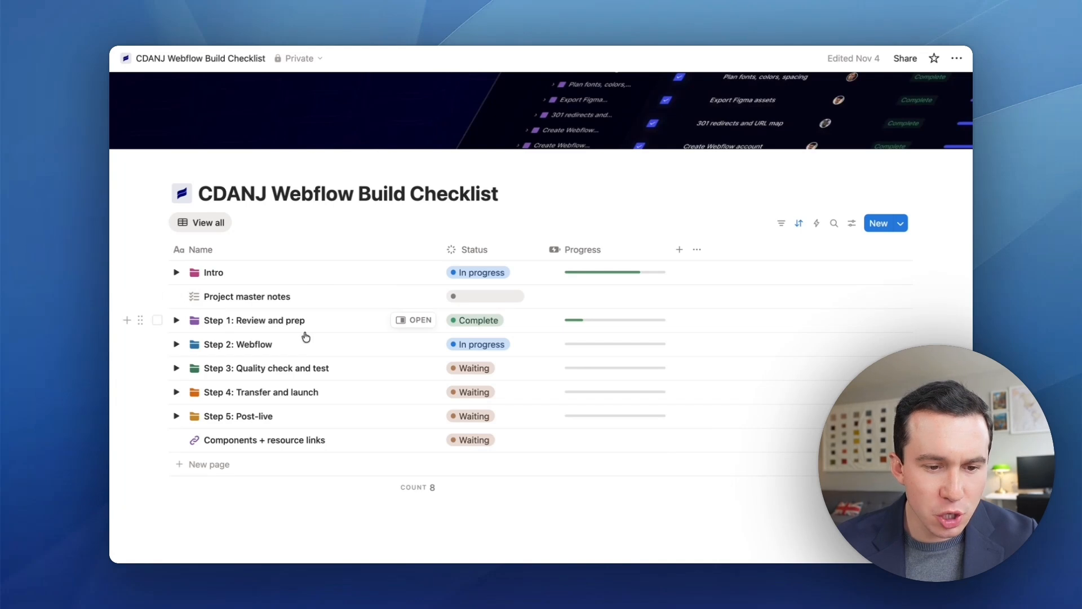
# Expand the Step 1 through Step 5 folders in the checklist to show their sub-items
pyautogui.click(172, 318)
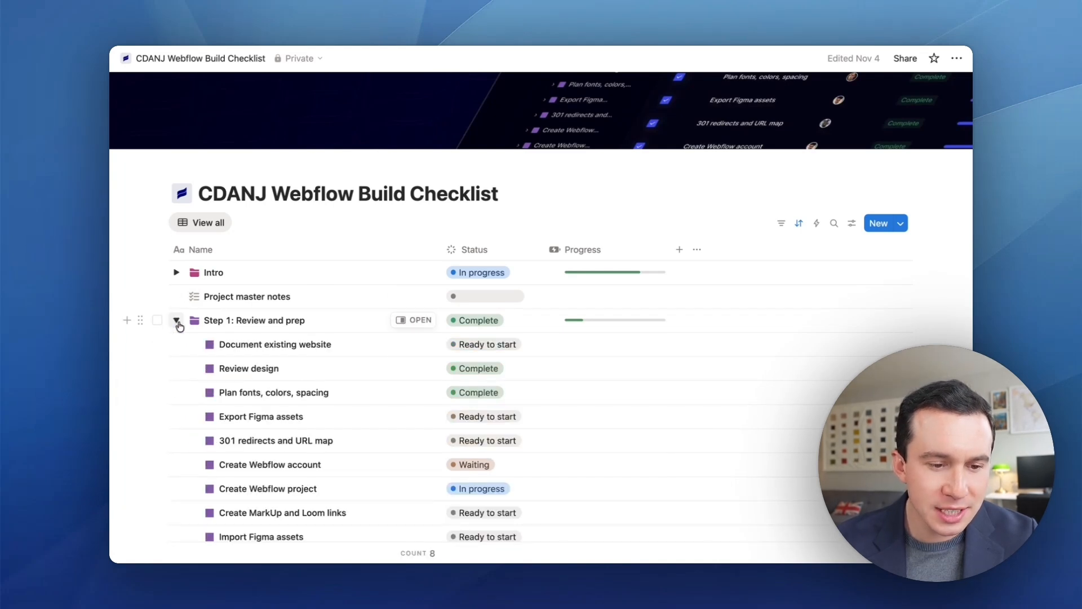
pyautogui.scroll(-2, 254, 344)
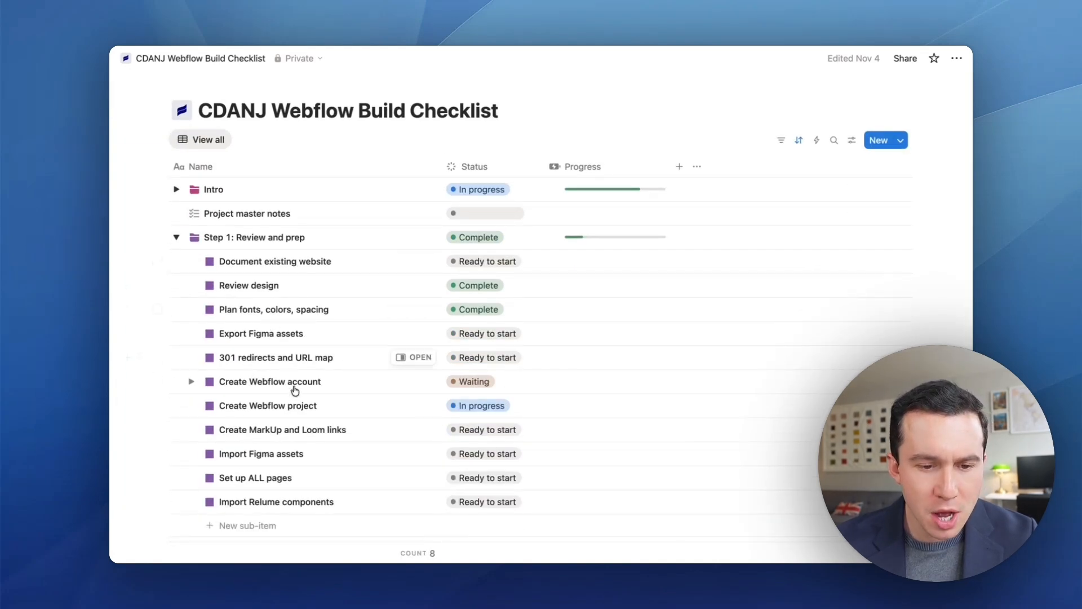
pyautogui.scroll(-3, 254, 265)
pyautogui.click(177, 464)
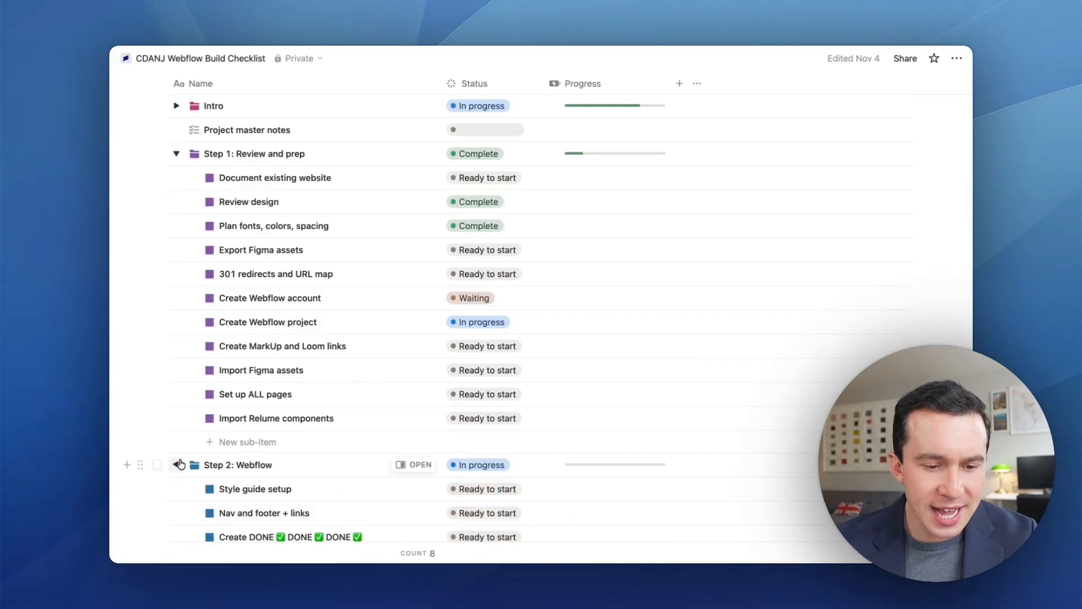
pyautogui.scroll(-5, 186, 451)
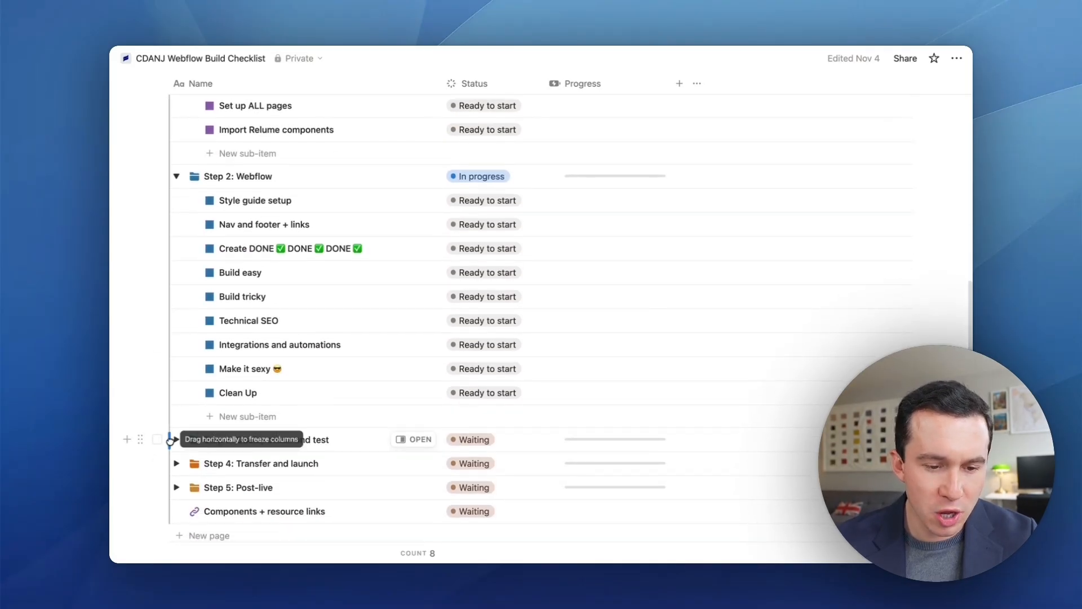
pyautogui.click(177, 440)
pyautogui.scroll(-3, 304, 442)
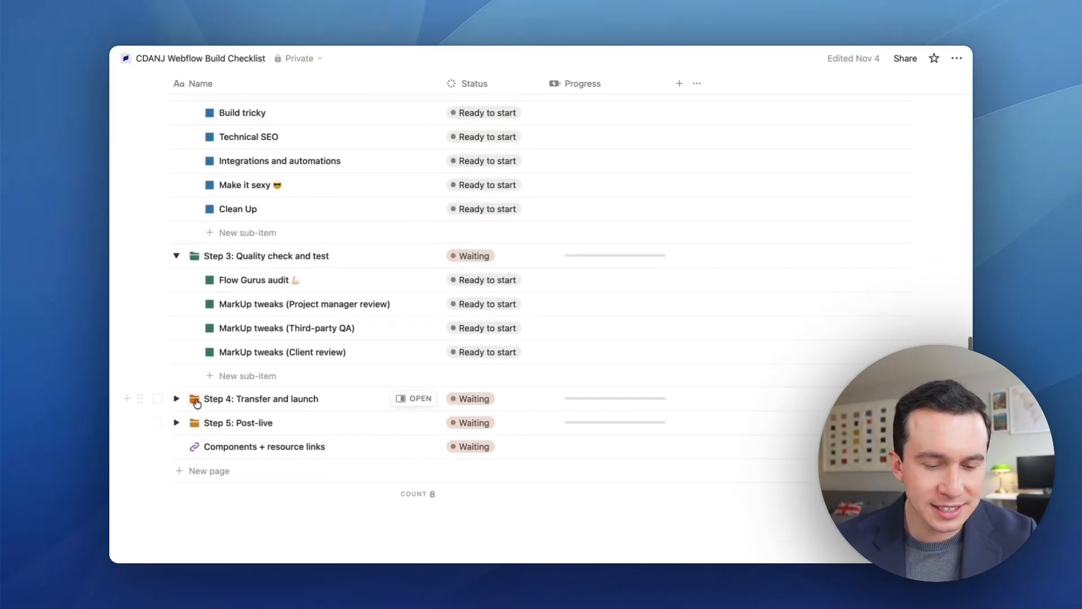
pyautogui.click(176, 398)
pyautogui.scroll(-3, 212, 424)
pyautogui.click(176, 416)
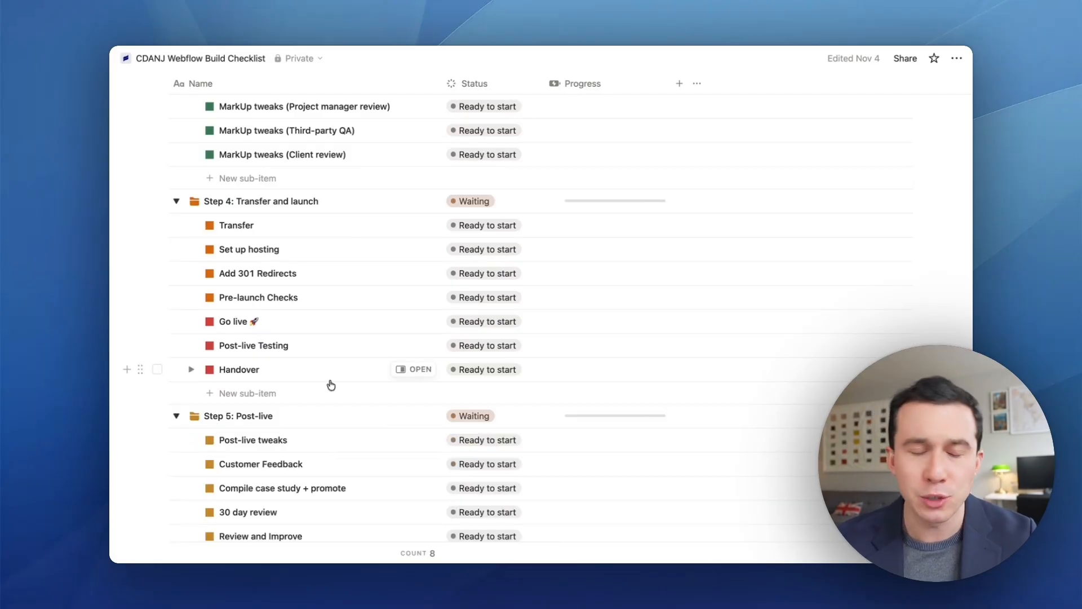
# Open the Style guide setup task under Step 2: Webflow in side peek
pyautogui.scroll(6, 331, 385)
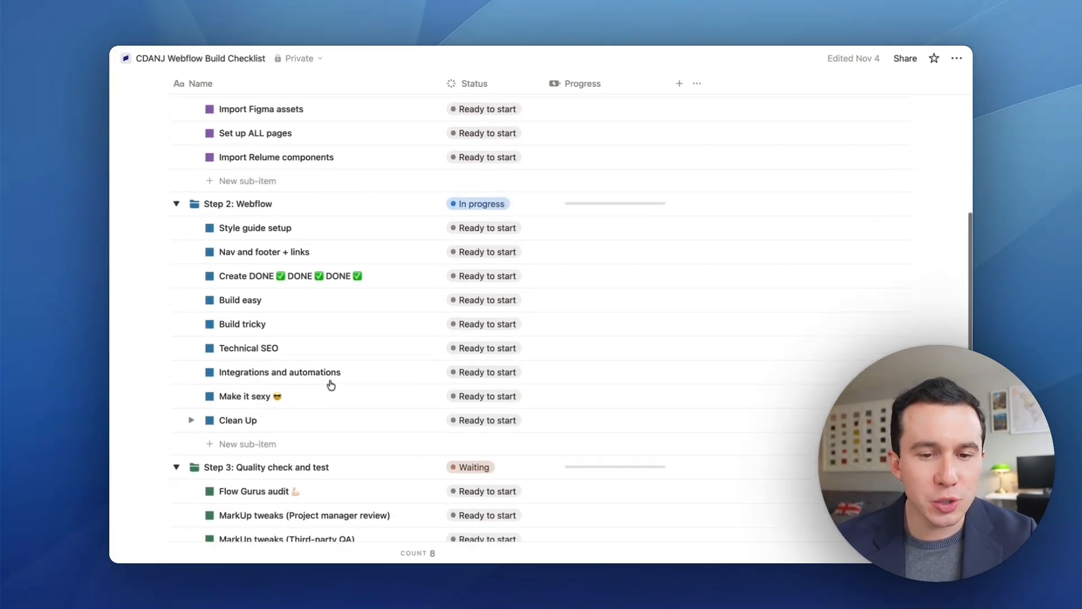
pyautogui.scroll(1, 331, 385)
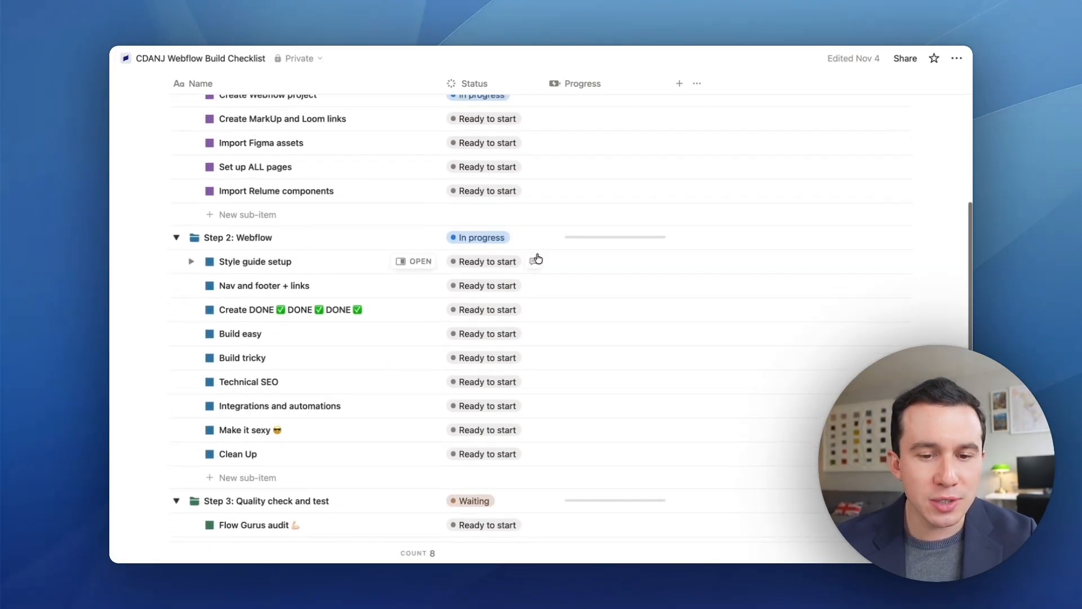
pyautogui.click(407, 262)
# Open the Document existing website task under Step 1 in side peek and read through its checklist
pyautogui.scroll(6, 387, 237)
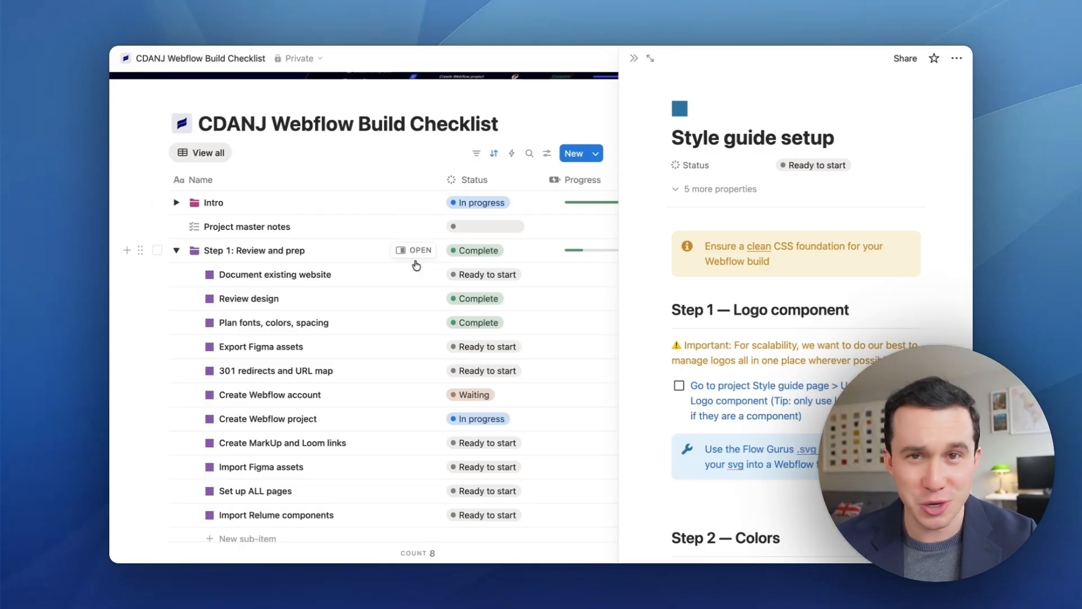
pyautogui.scroll(-2, 414, 298)
pyautogui.click(408, 233)
pyautogui.press('Escape')
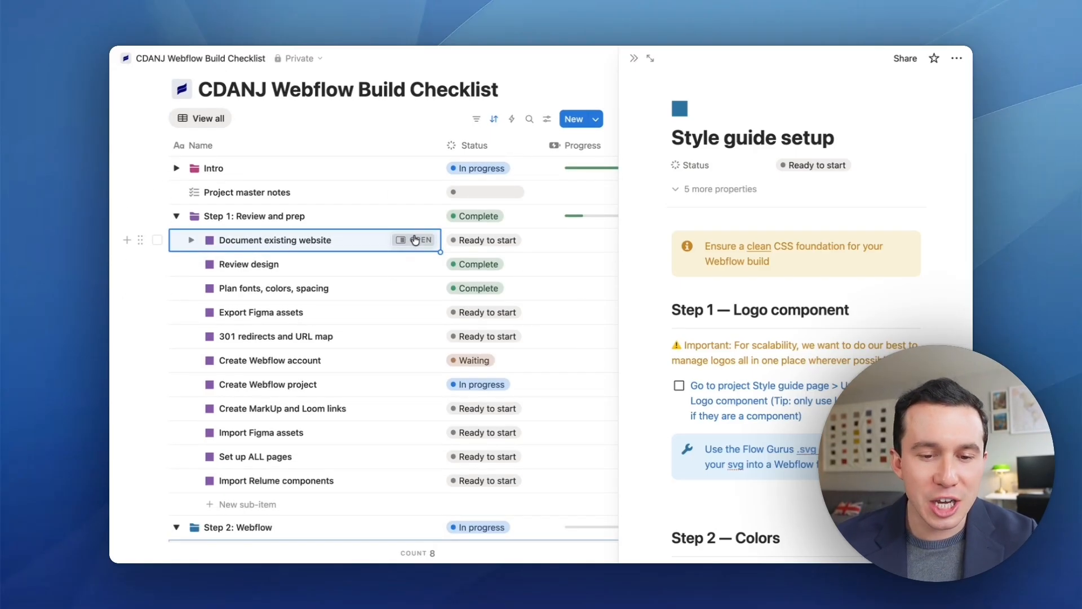
pyautogui.click(414, 239)
pyautogui.scroll(-4, 692, 357)
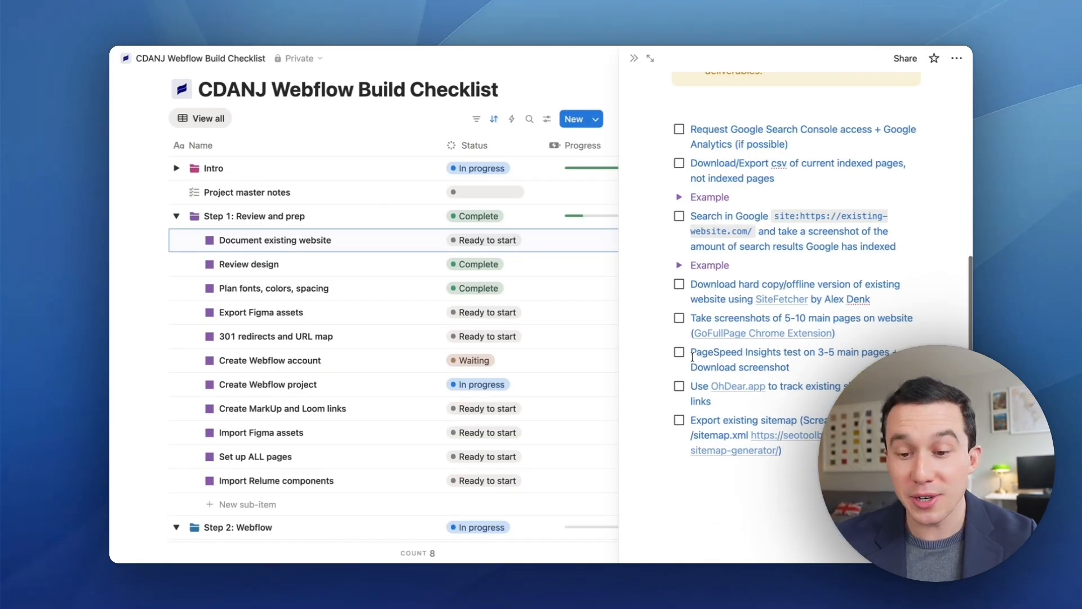
pyautogui.scroll(2, 692, 357)
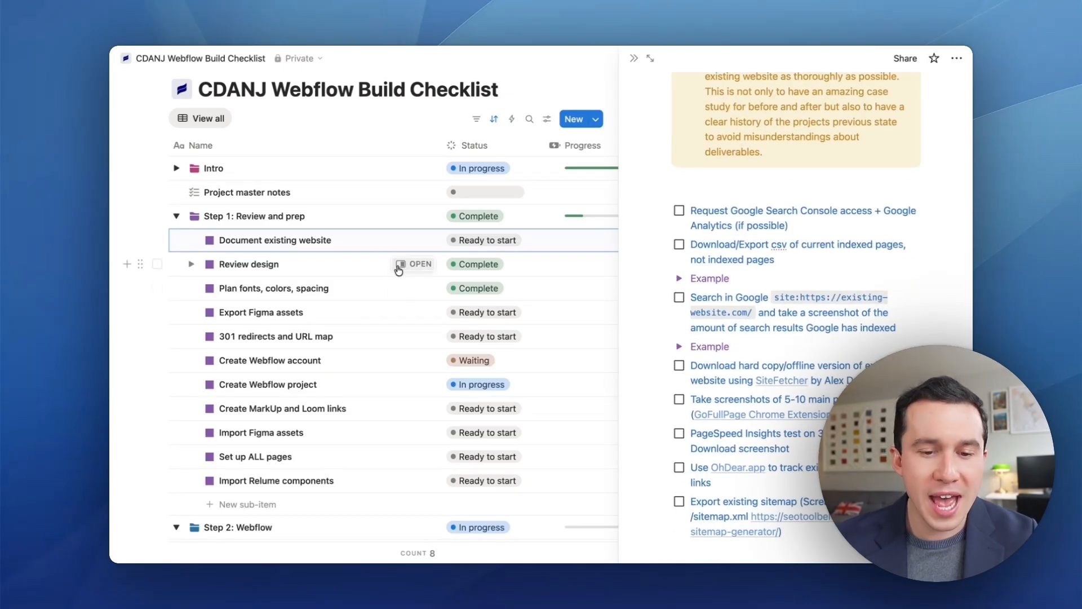
# View the Review design, Plan fonts, colors, spacing, and Export Figma assets tasks one after another in side peek
pyautogui.click(414, 263)
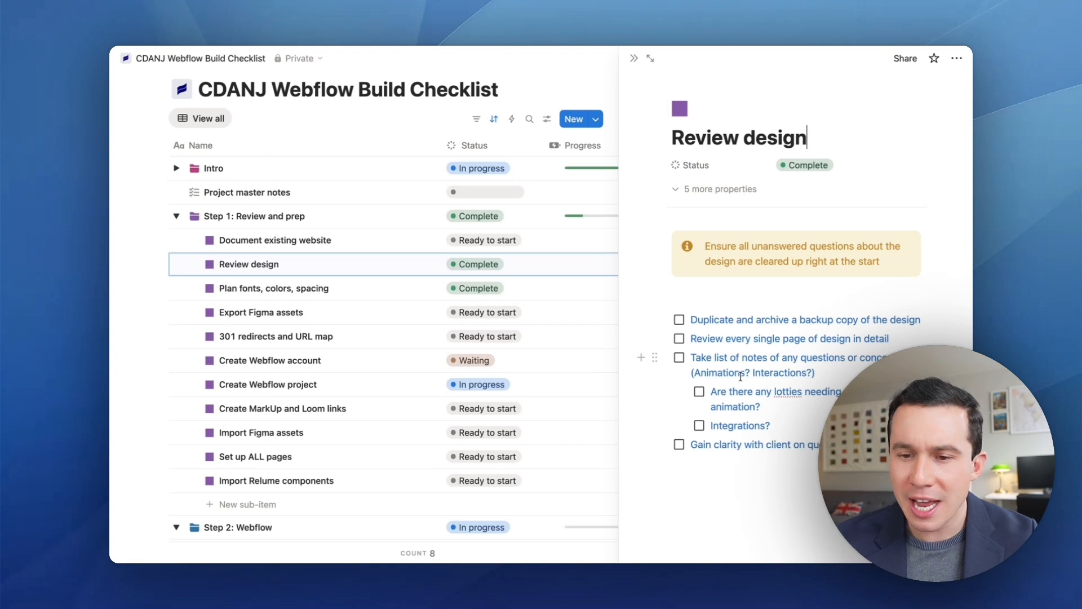
pyautogui.click(417, 288)
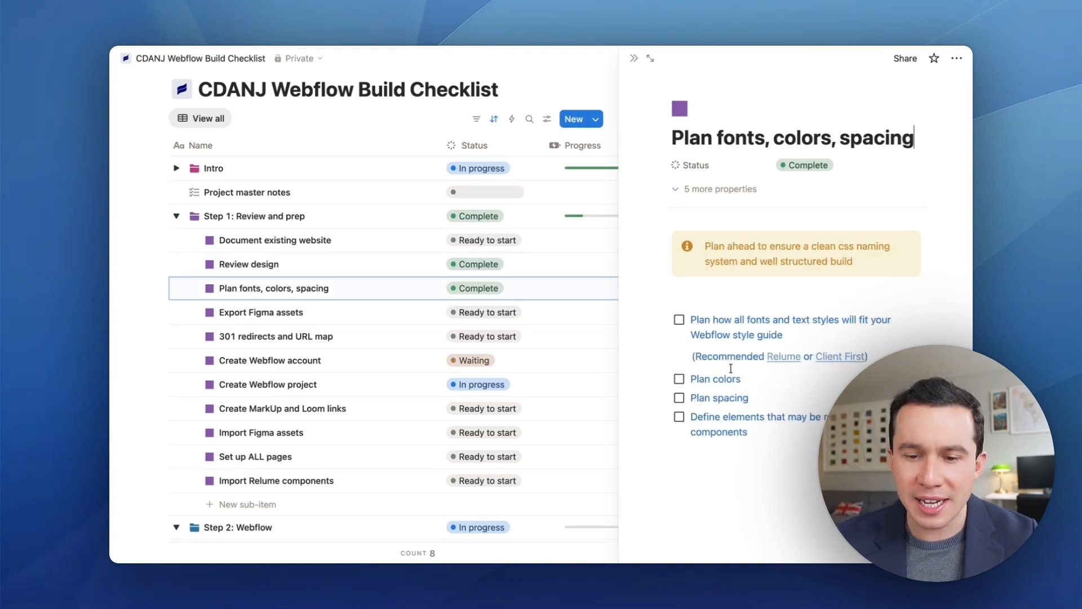
pyautogui.click(417, 312)
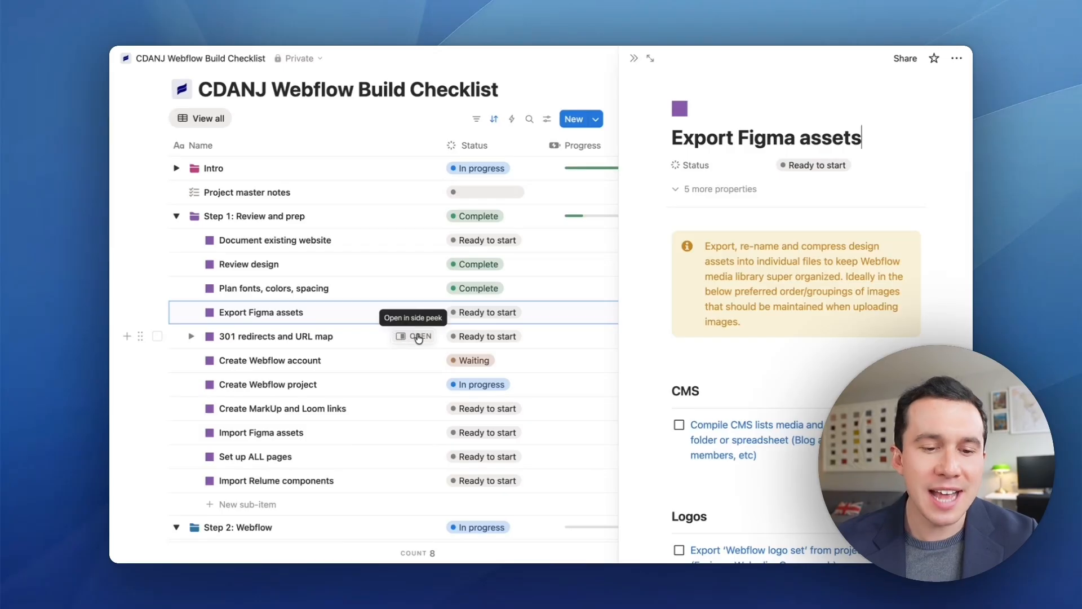
# Open the 301 redirects and URL map task and read from its redirects spreadsheet note down to the final checklist items
pyautogui.click(419, 335)
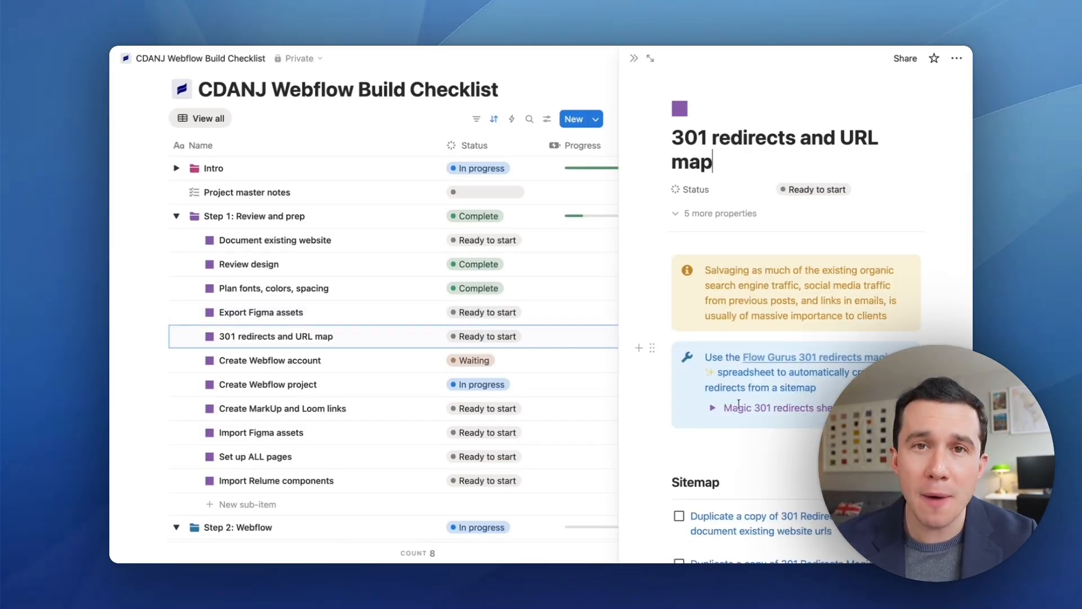
pyautogui.scroll(-5, 738, 404)
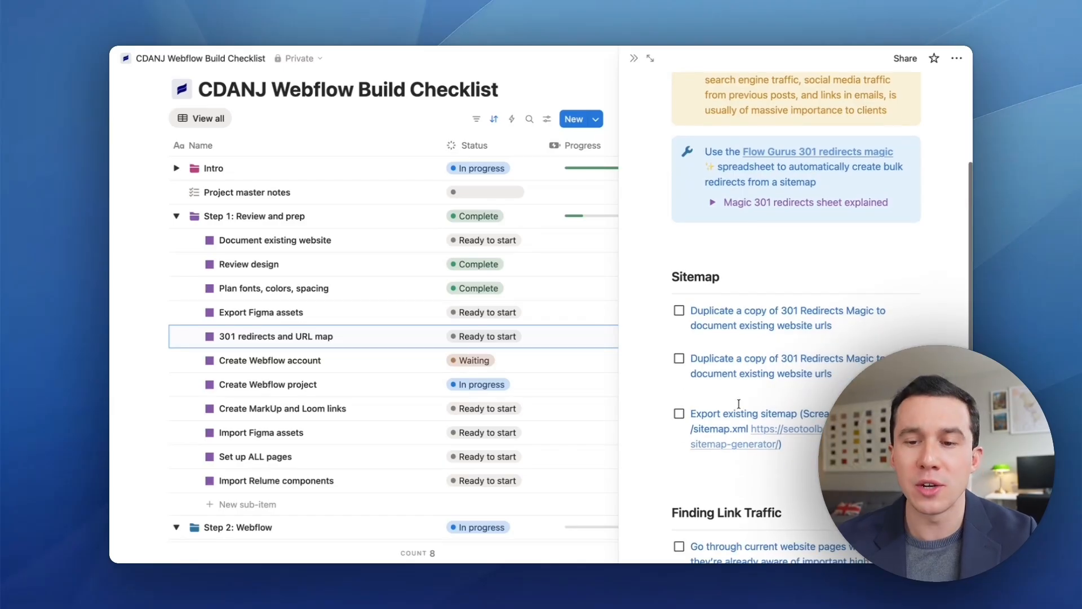
pyautogui.click(710, 197)
pyautogui.click(711, 196)
pyautogui.scroll(-10, 748, 304)
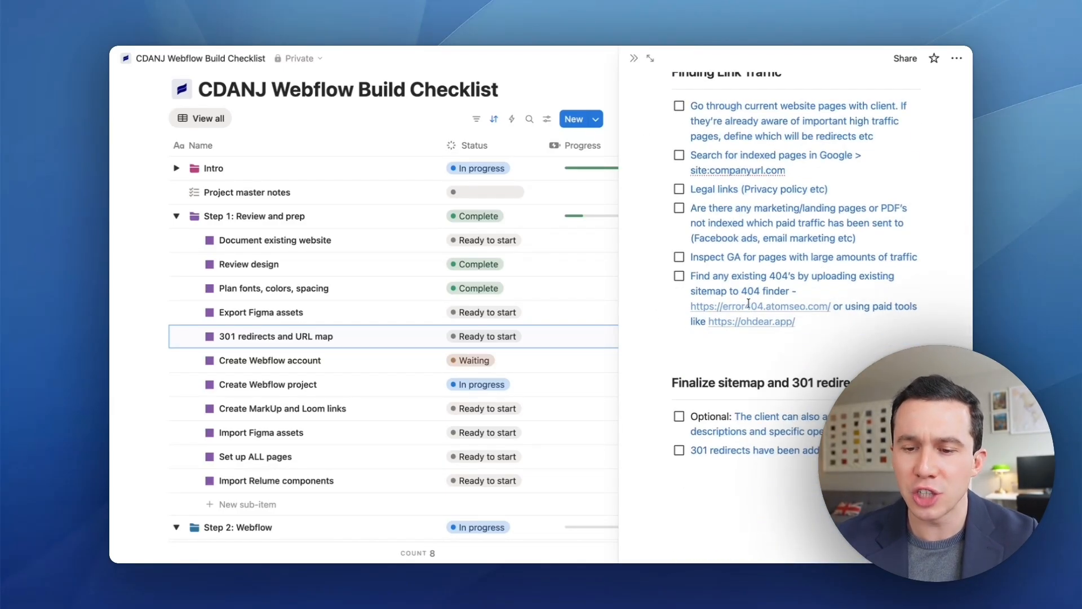
# View the Create Webflow account and Create Webflow project tasks in side peek
pyautogui.click(399, 368)
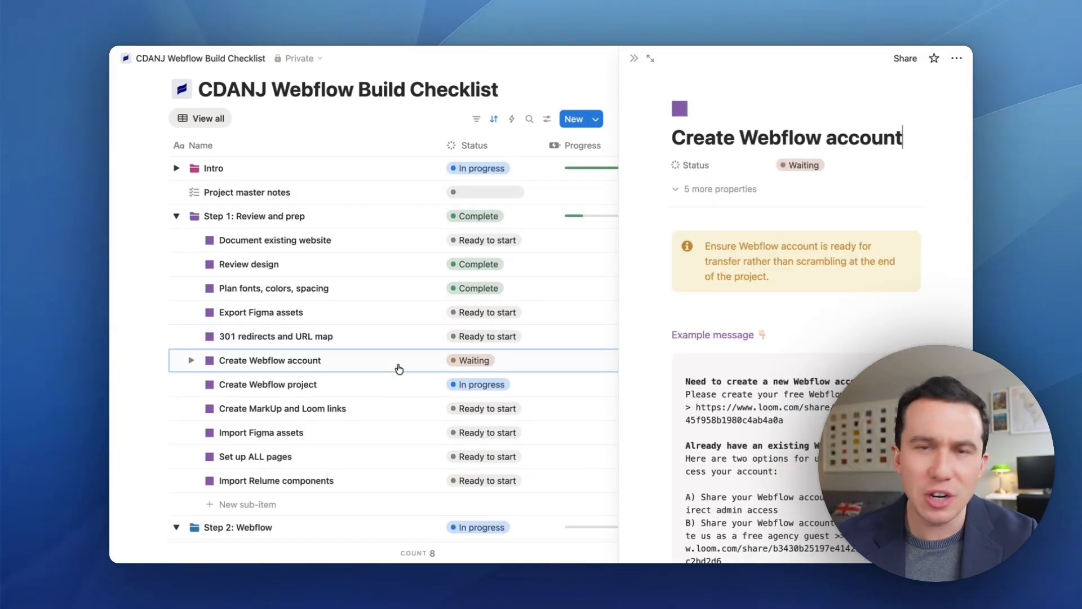
pyautogui.scroll(-1, 399, 369)
pyautogui.click(399, 367)
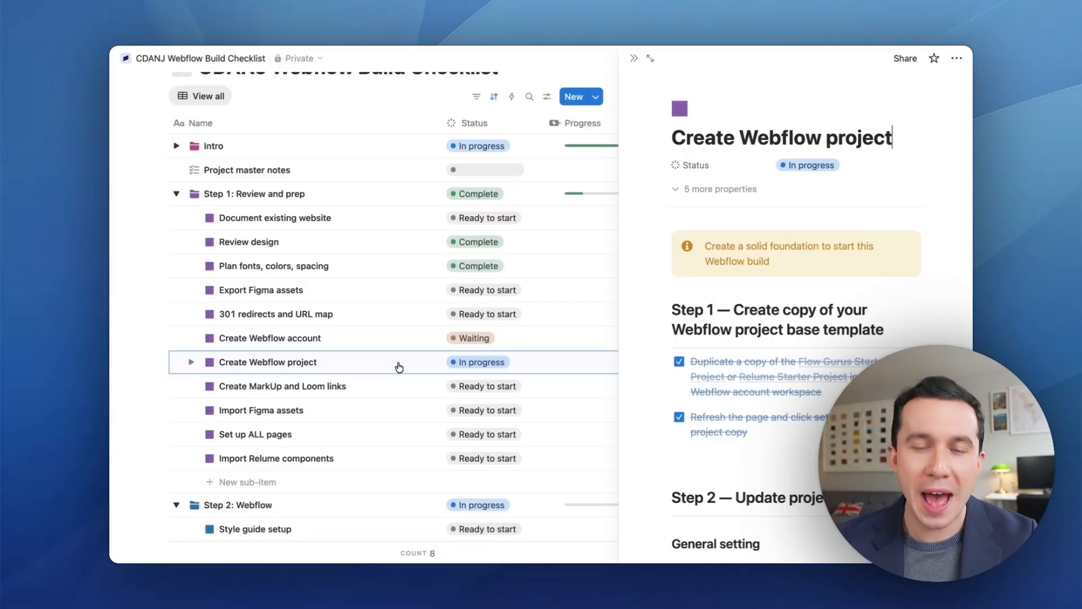
# Collapse the Step 1: Review and prep folder
pyautogui.scroll(-2, 399, 367)
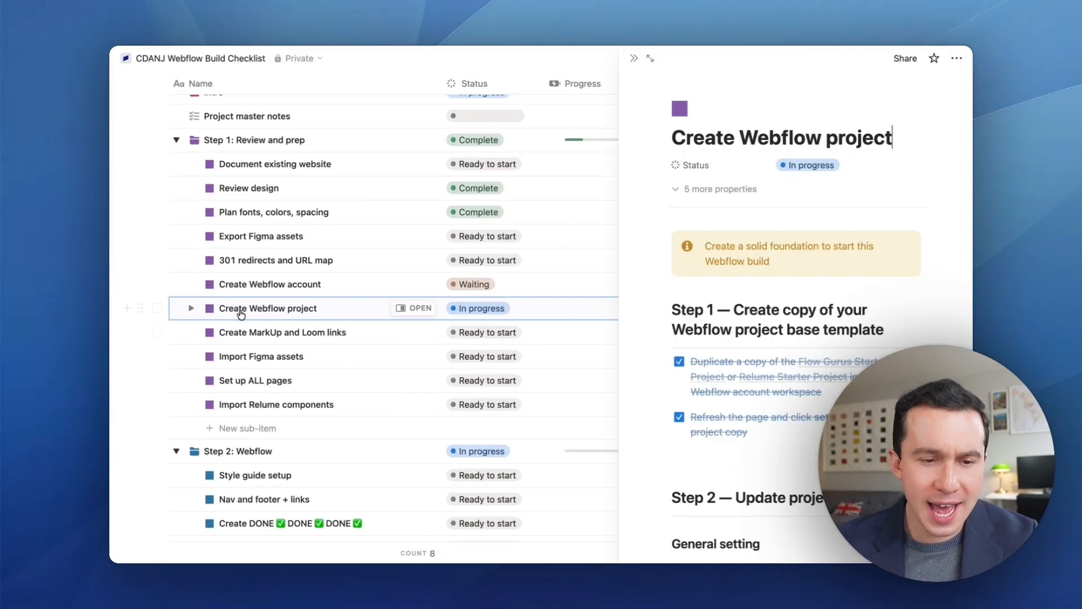
pyautogui.click(176, 139)
pyautogui.scroll(-1, 265, 226)
pyautogui.scroll(1, 269, 237)
# Open the Style guide setup task again and read its steps from the logo component to the headings and text styles
pyautogui.click(413, 192)
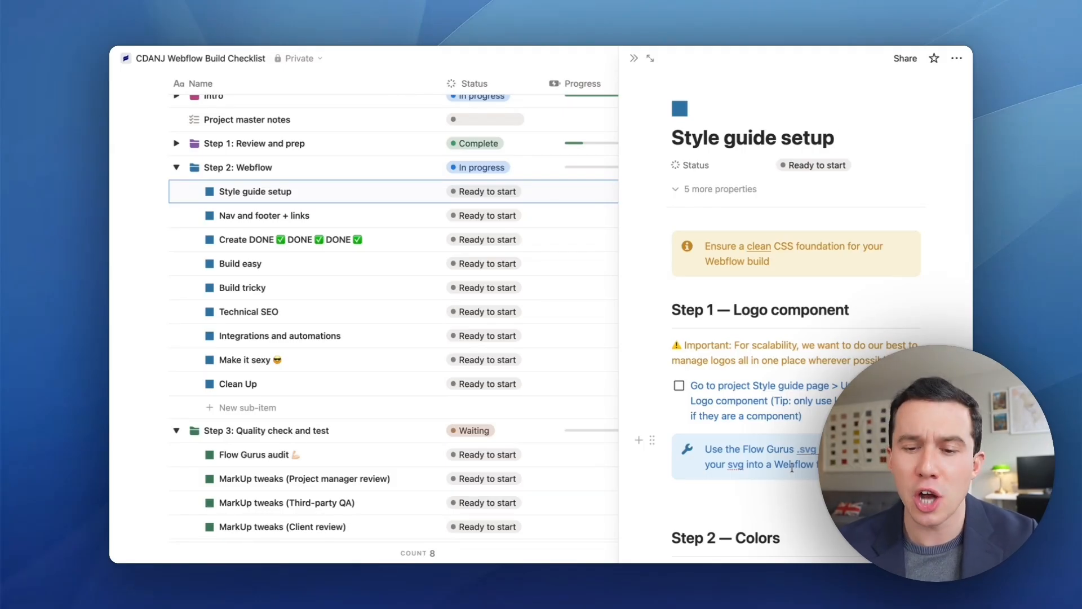
pyautogui.scroll(-10, 792, 468)
pyautogui.scroll(10, 719, 330)
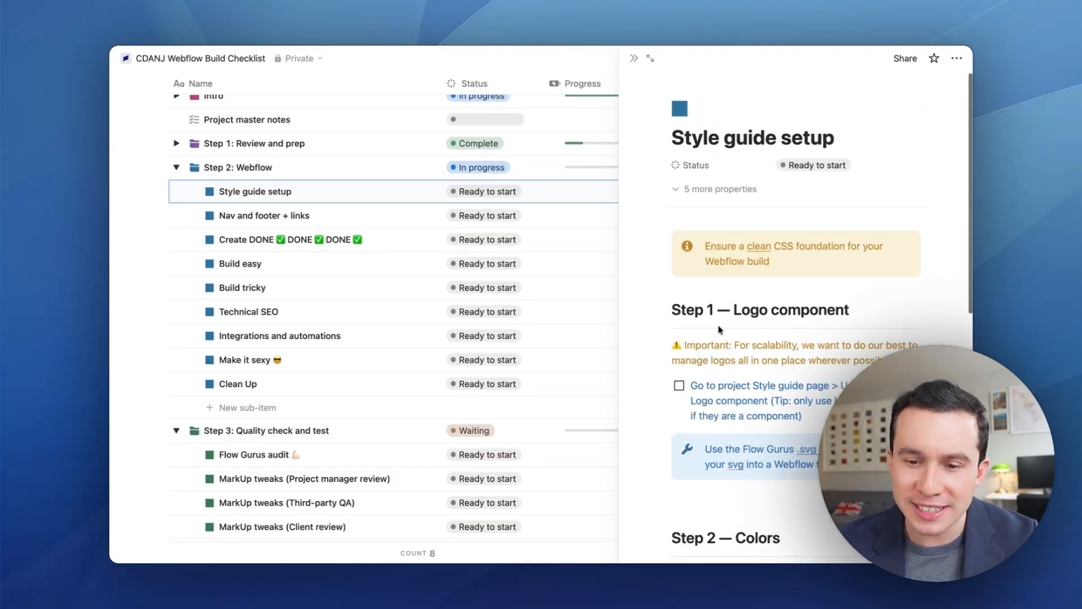
pyautogui.scroll(-10, 720, 330)
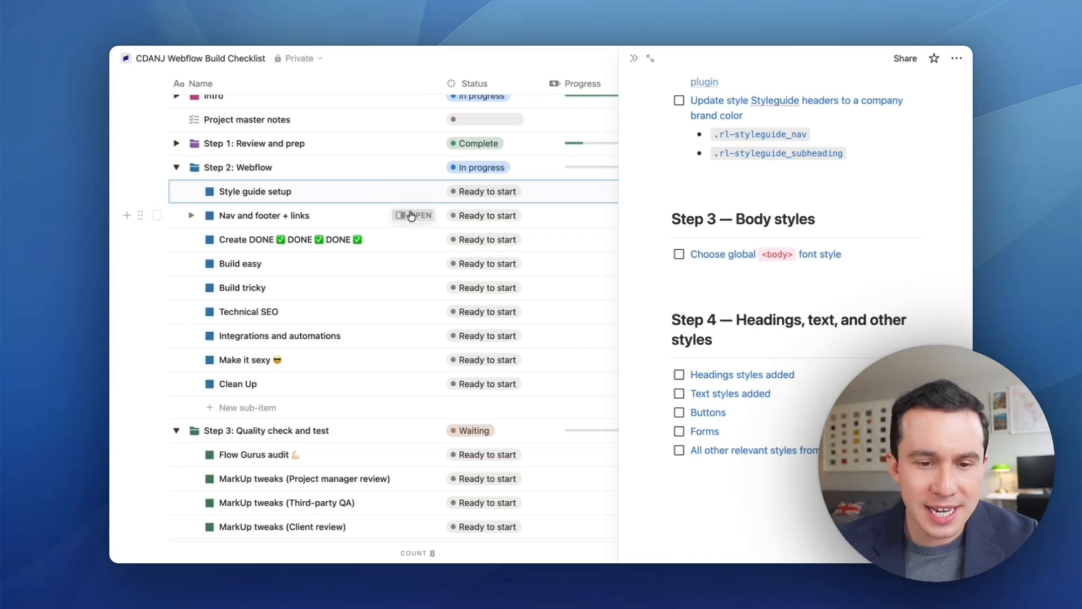
# Read through the Nav and footer + links task, and open the Create DONE task in side peek
pyautogui.click(411, 215)
pyautogui.scroll(-10, 715, 401)
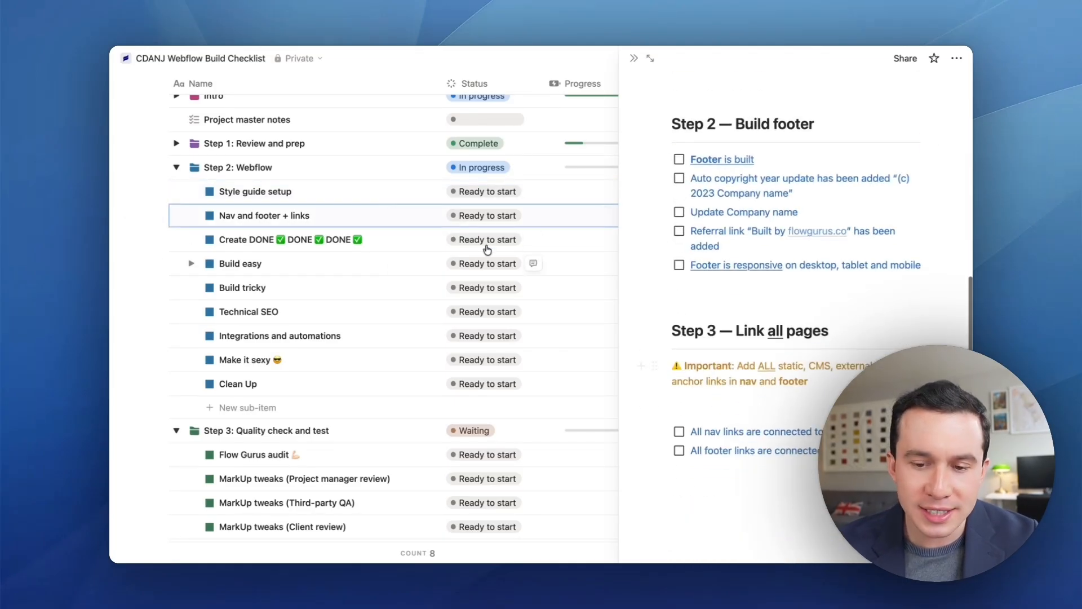
pyautogui.click(419, 240)
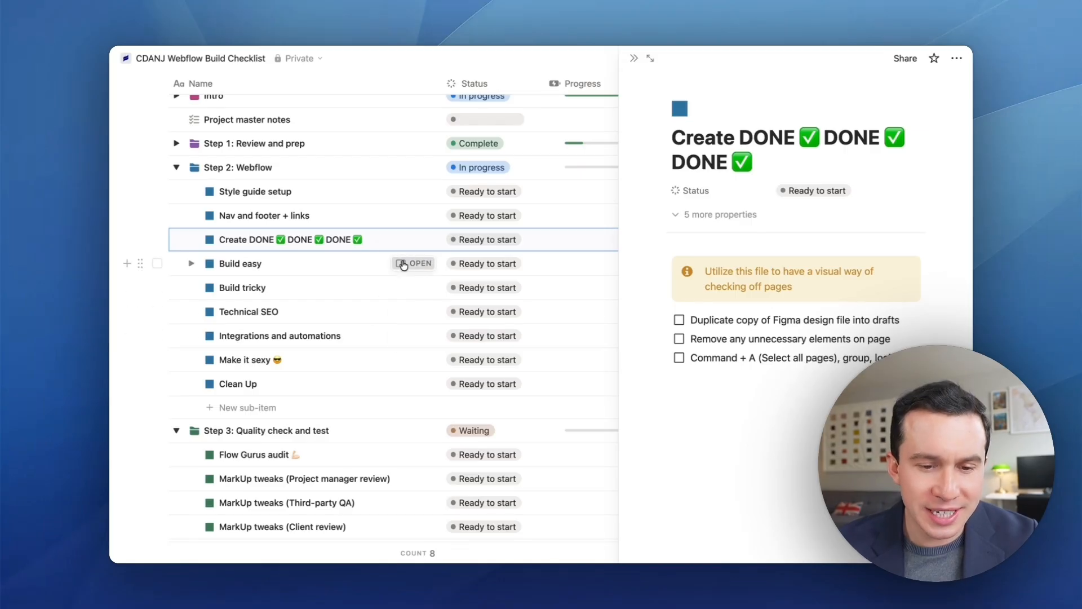
# View the Build easy and Build tricky tasks and read their repeatable section-building steps
pyautogui.click(417, 263)
pyautogui.scroll(-5, 773, 350)
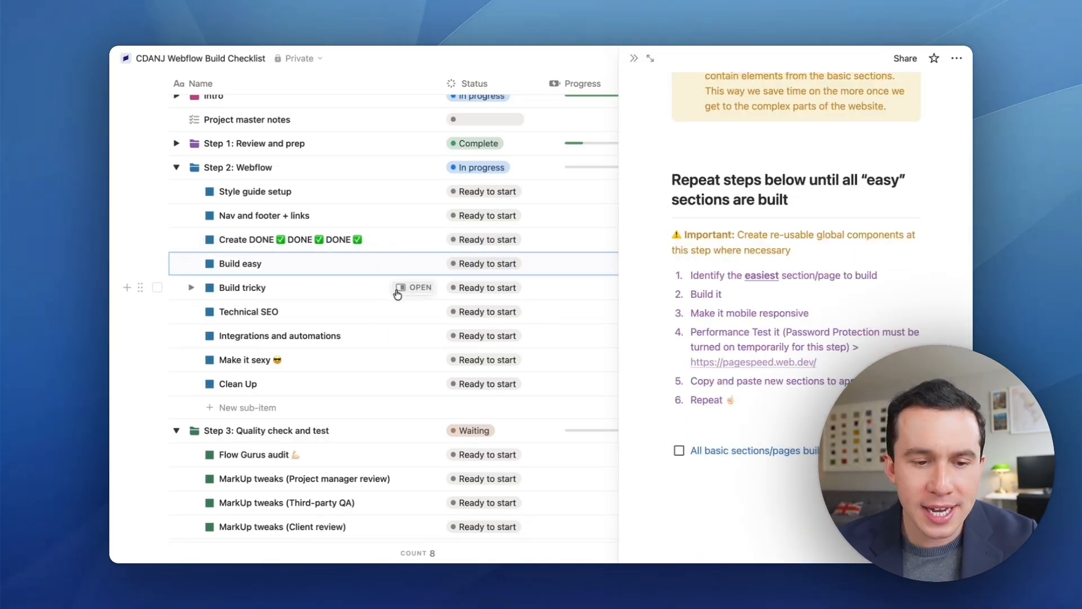
pyautogui.click(414, 288)
pyautogui.scroll(-3, 788, 415)
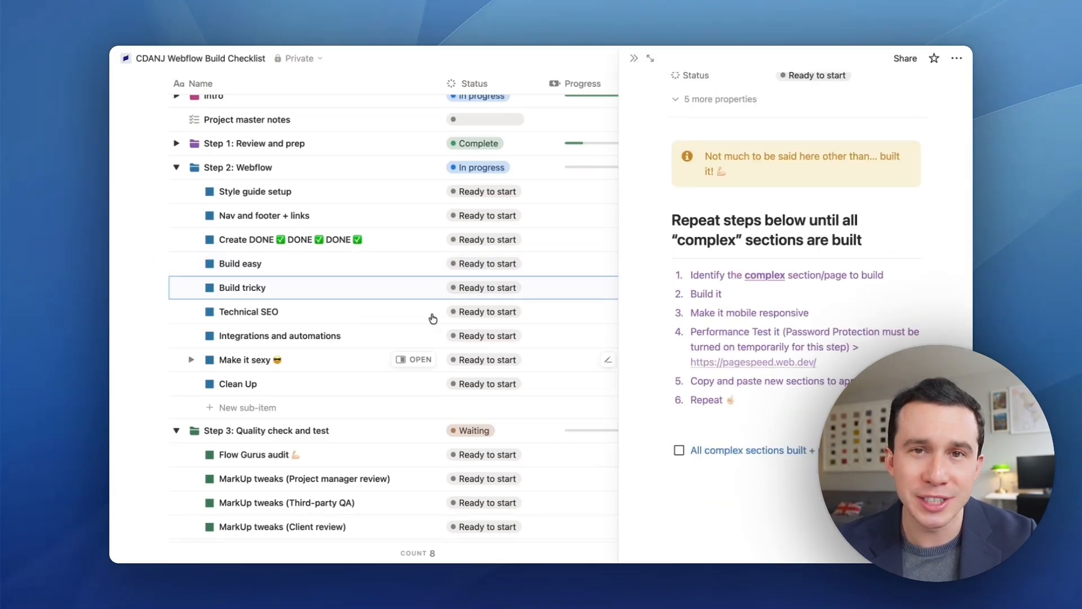
# Read through the Technical SEO task and the Integrations and automations task in side peek
pyautogui.click(412, 312)
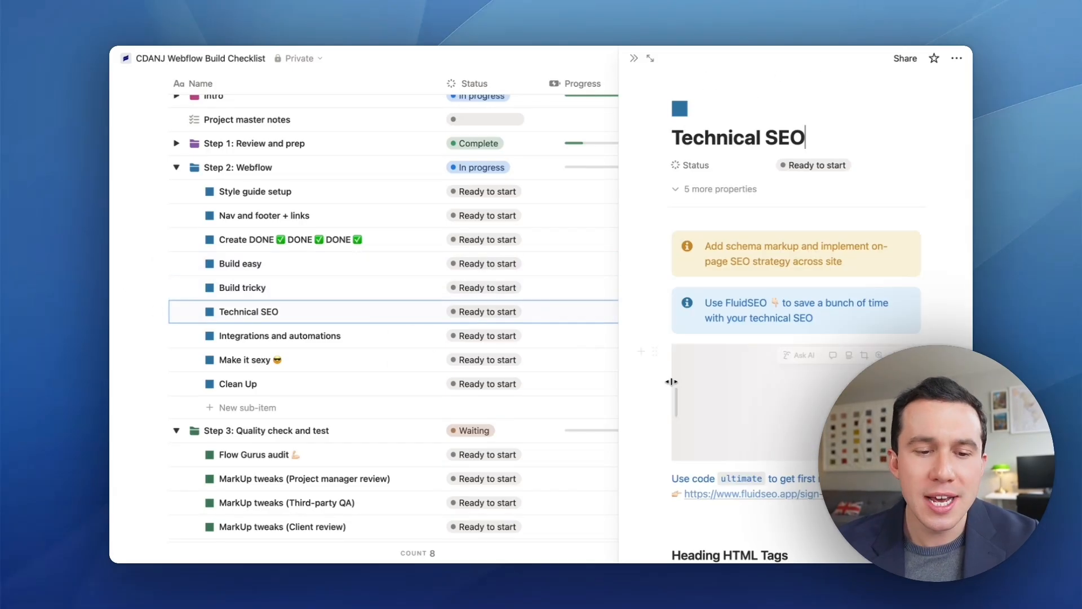
pyautogui.scroll(-10, 718, 354)
pyautogui.scroll(-1, 718, 354)
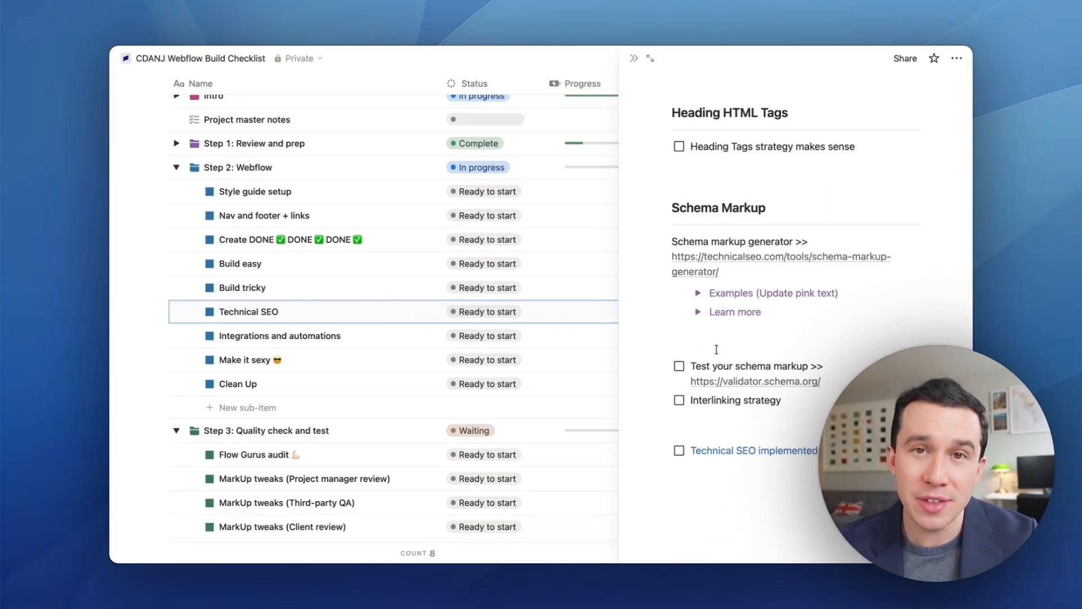
pyautogui.click(420, 336)
pyautogui.scroll(-3, 825, 382)
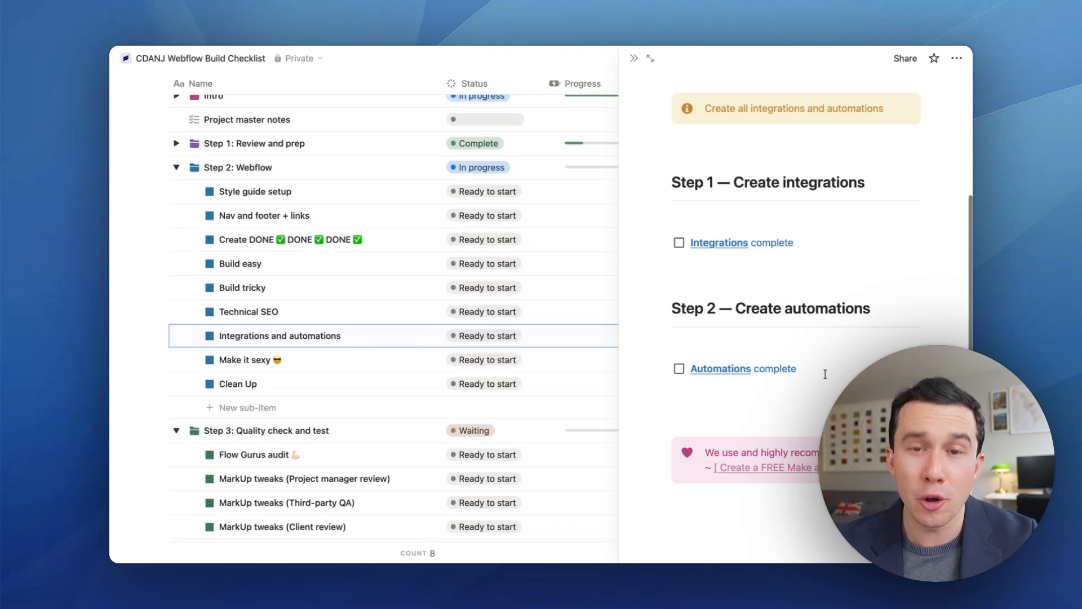
# Open the Make it sexy task in side peek, read through its font-size code and animation checklist, and close the preview
pyautogui.scroll(-2, 299, 287)
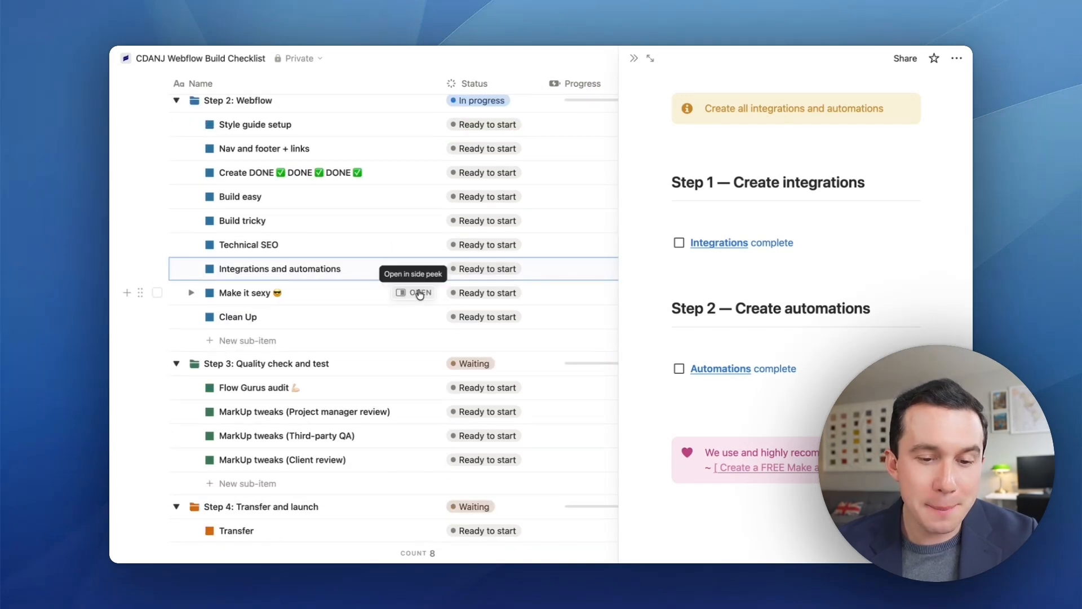
pyautogui.click(420, 294)
pyautogui.scroll(-3, 678, 380)
pyautogui.scroll(-4, 678, 380)
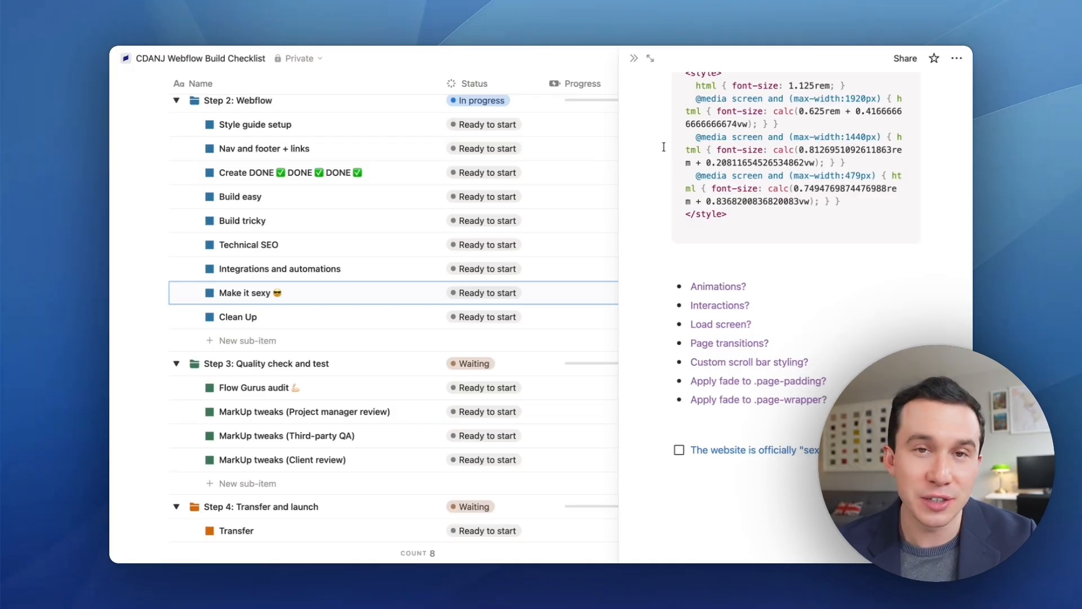
pyautogui.click(634, 58)
# Open the Flow Gurus audit task under Step 3 and read from the visual check through to the SEO + URL check
pyautogui.scroll(-2, 395, 248)
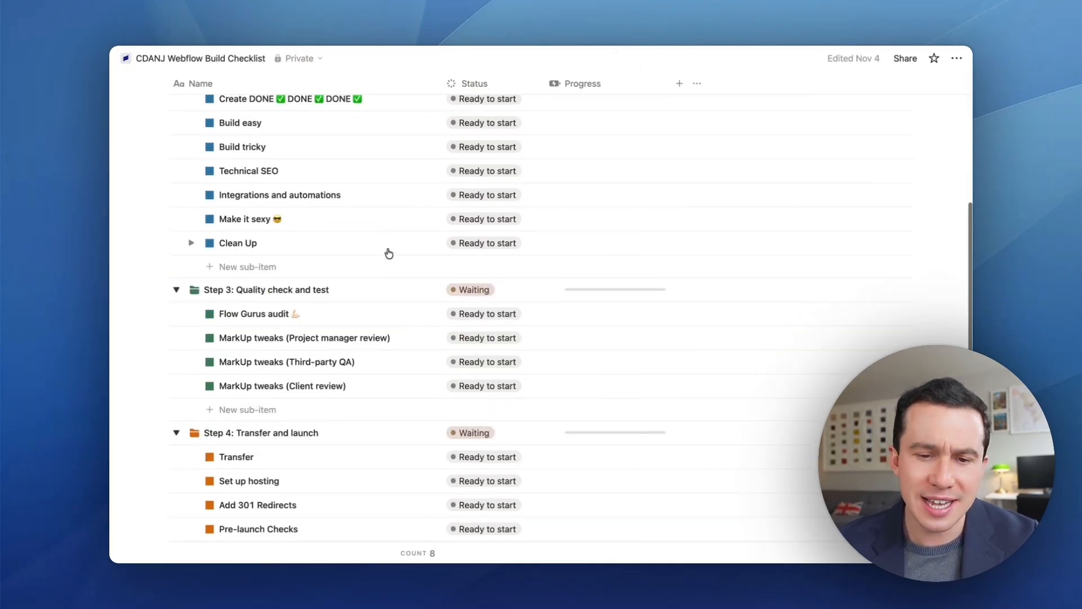
pyautogui.scroll(-3, 399, 248)
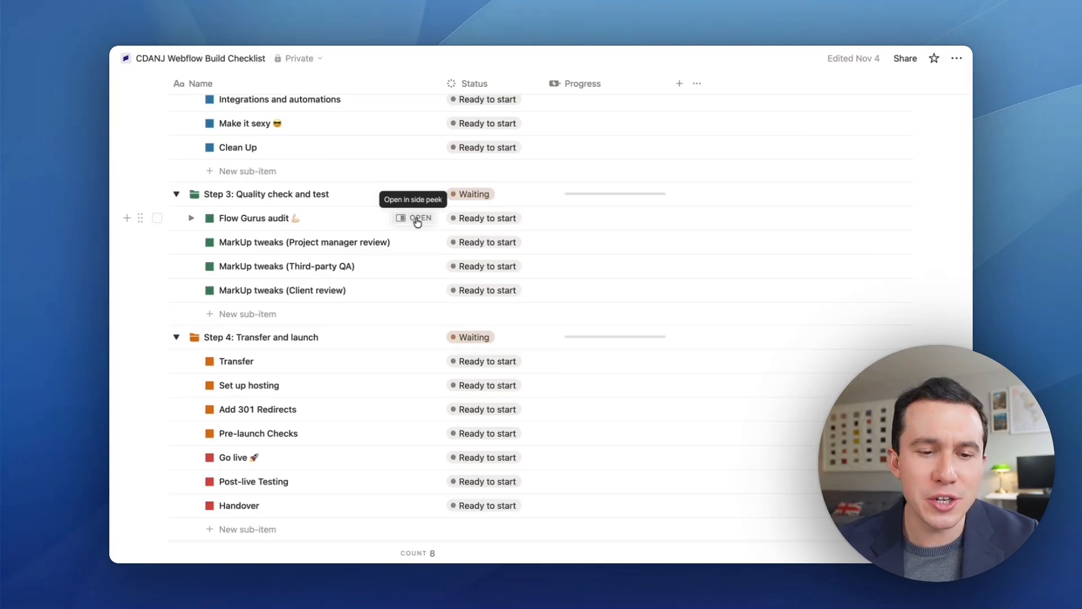
pyautogui.click(417, 220)
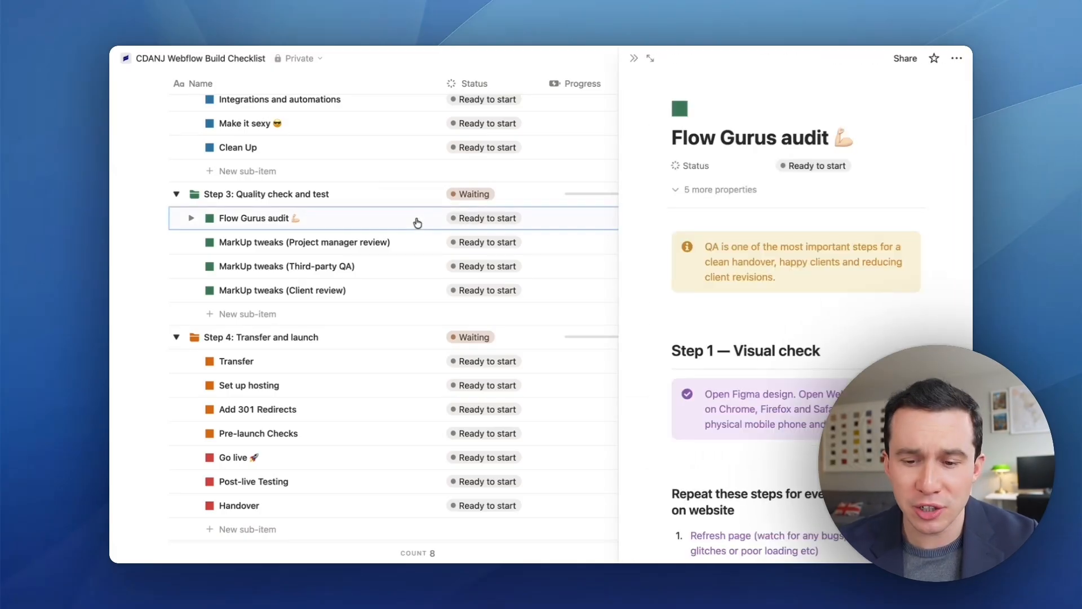
pyautogui.scroll(-5, 747, 359)
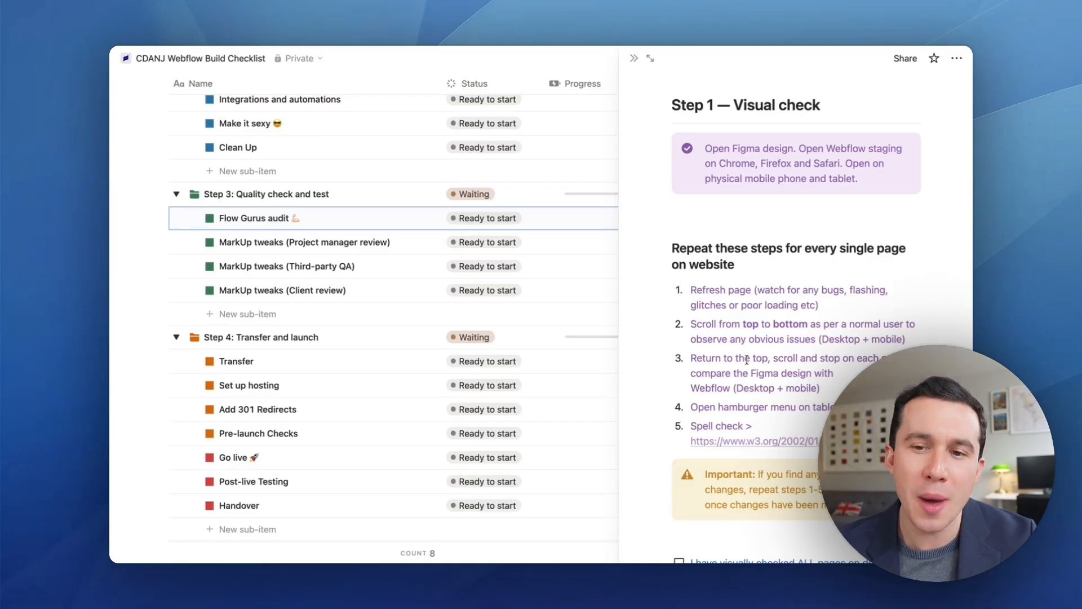
pyautogui.scroll(-4, 747, 359)
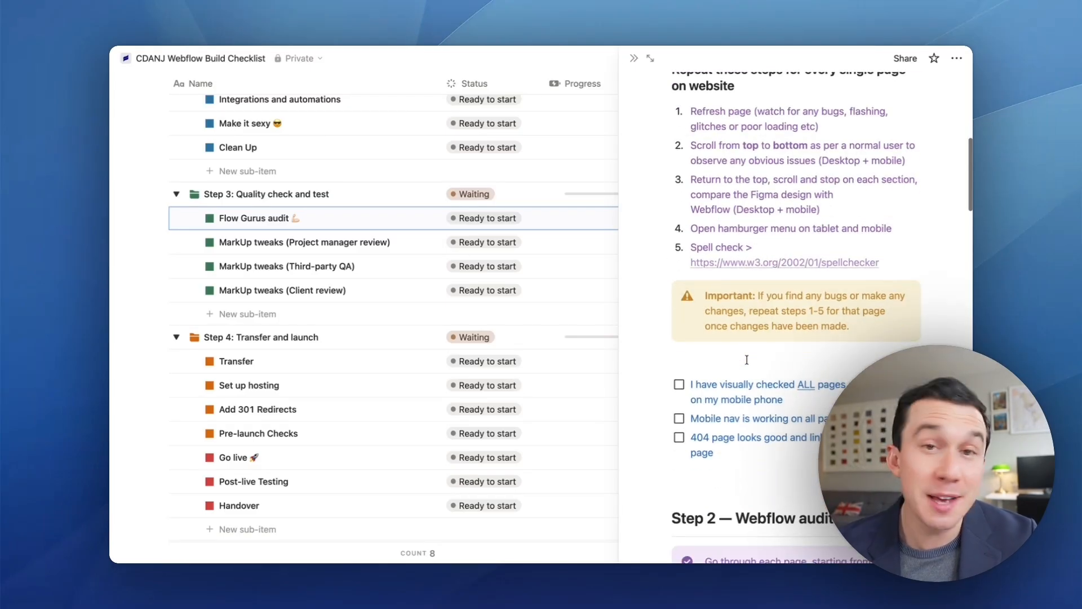
pyautogui.scroll(-10, 746, 360)
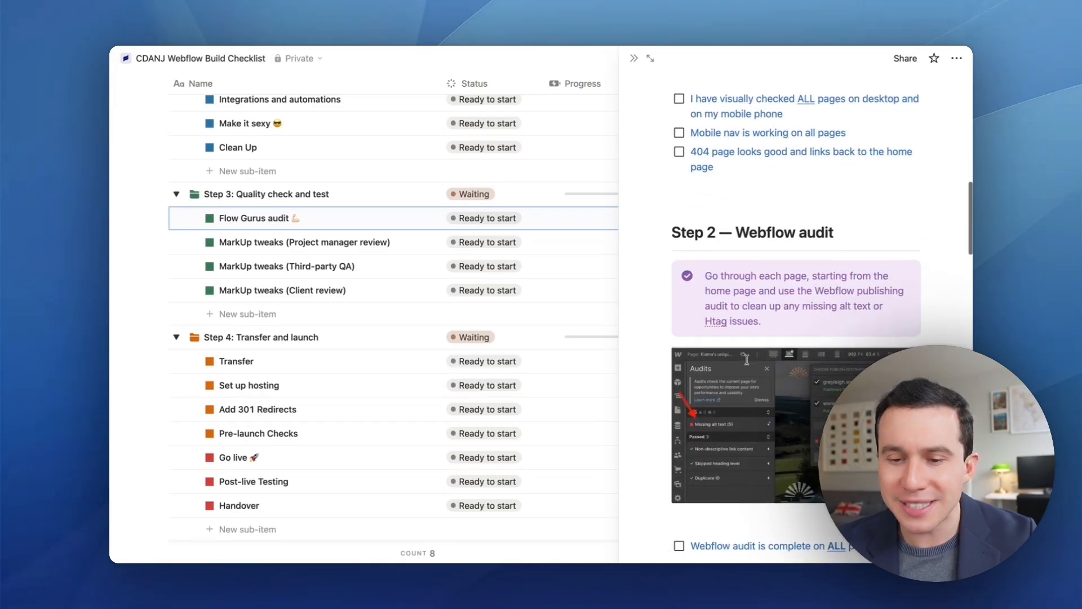
pyautogui.scroll(-7, 743, 338)
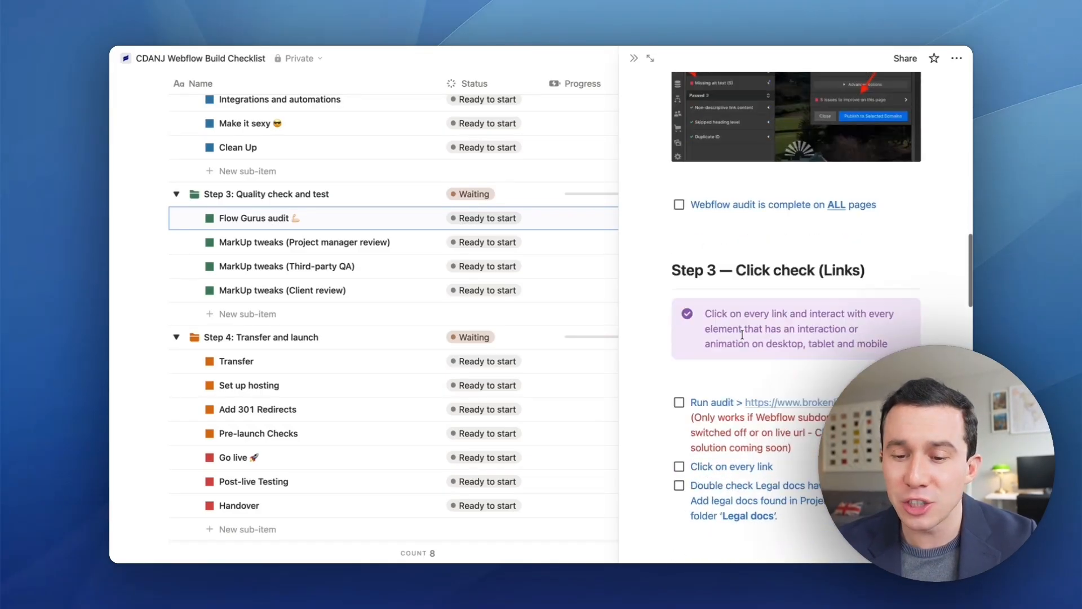
pyautogui.scroll(-4, 742, 335)
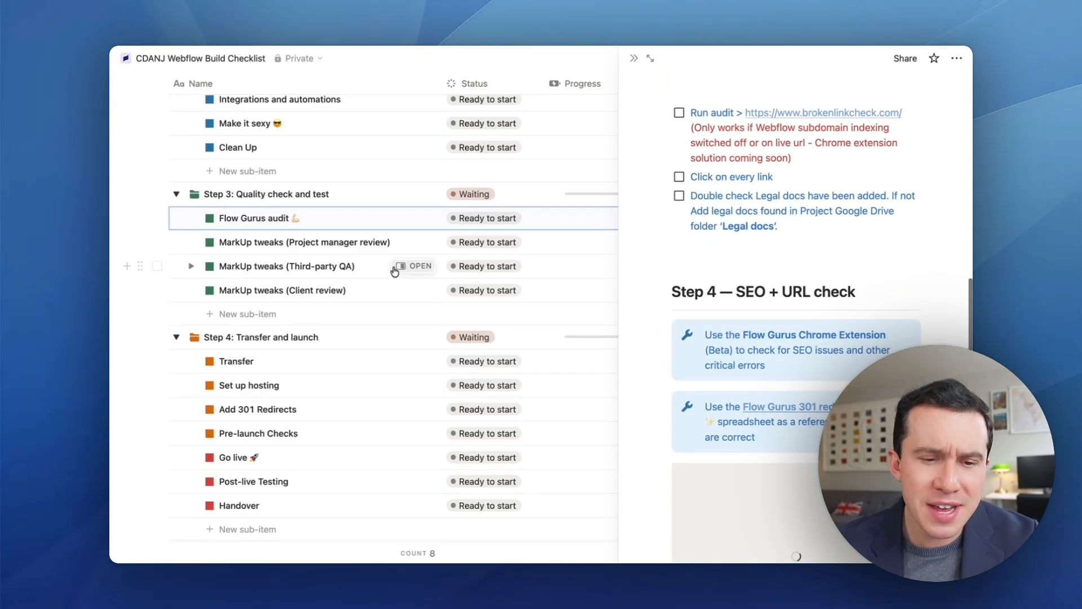
# Read through the MarkUp tweaks (Project manager review) task in side peek and close the preview
pyautogui.click(414, 242)
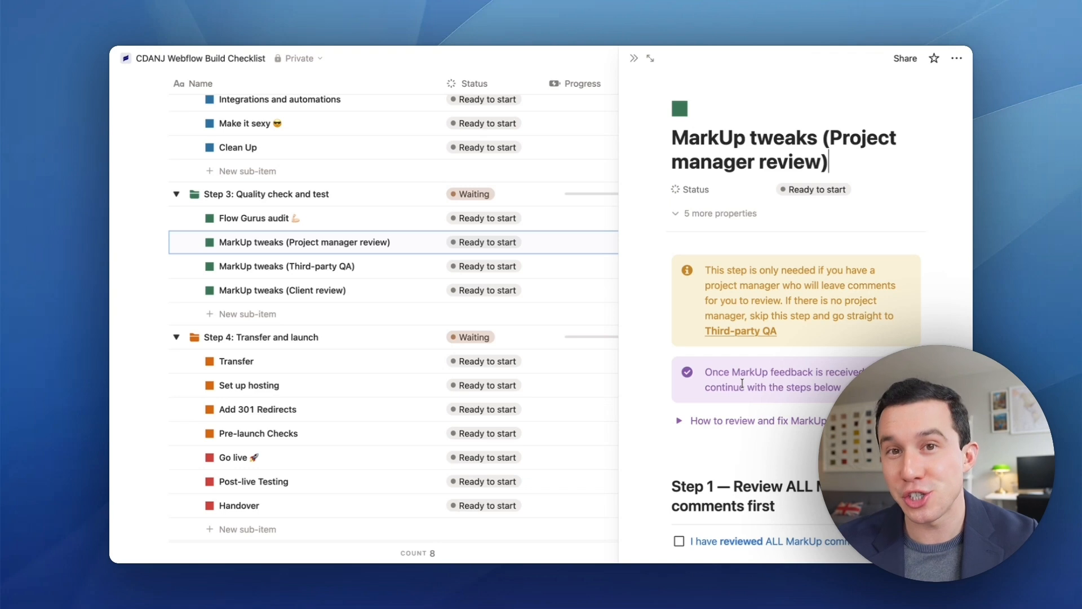
pyautogui.scroll(-12, 742, 383)
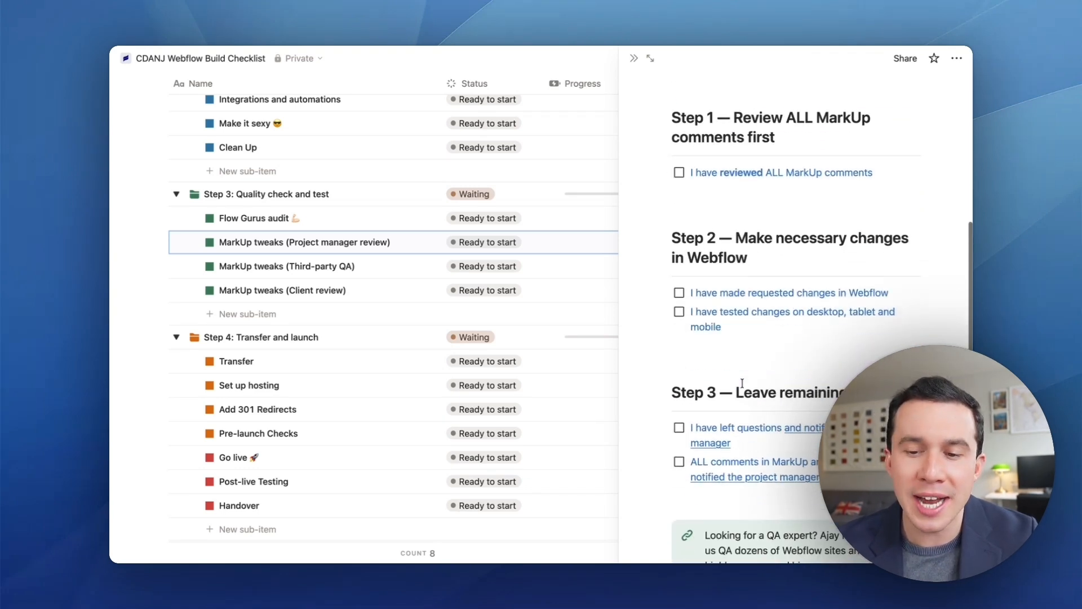
pyautogui.click(634, 59)
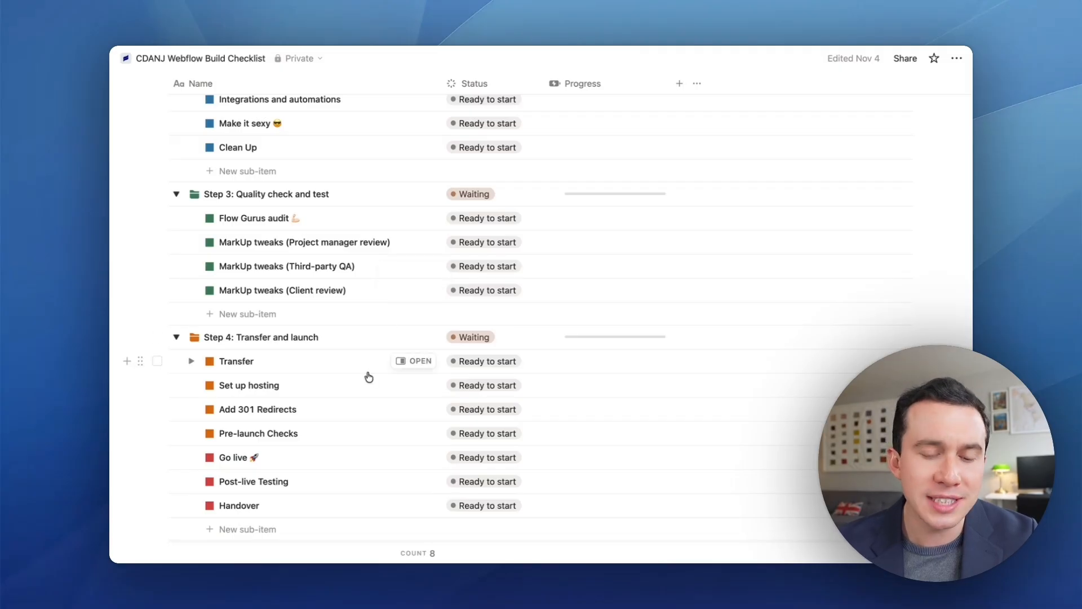
# Look over the Step 4: Transfer and launch and Step 5: Post-live tasks, and return to the checklist's title
pyautogui.scroll(-2, 367, 374)
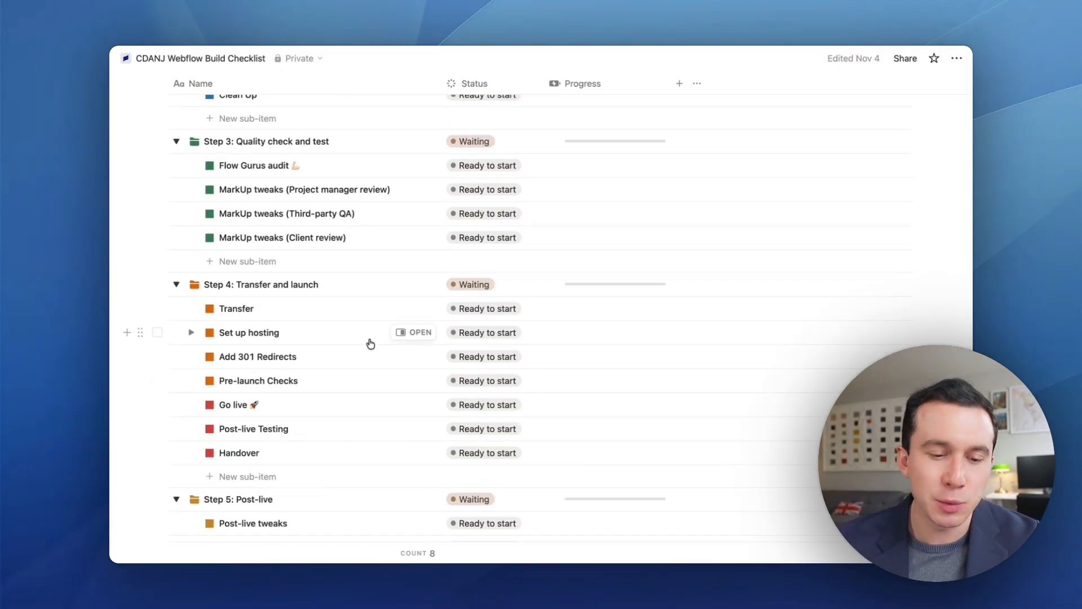
pyautogui.scroll(-3, 370, 341)
pyautogui.scroll(-5, 367, 337)
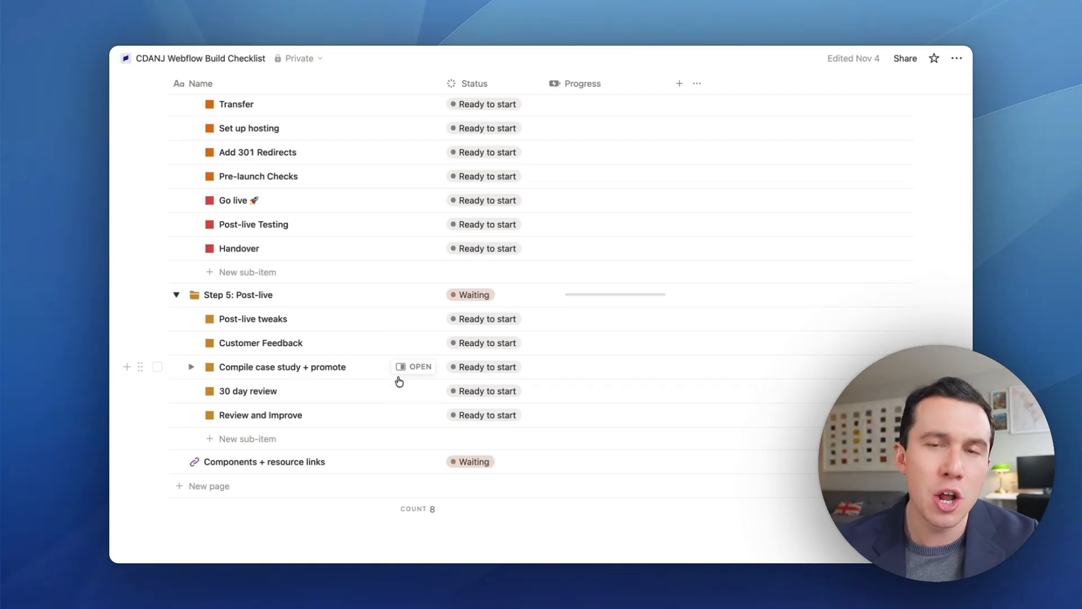
pyautogui.scroll(-3, 399, 379)
pyautogui.scroll(6, 399, 381)
pyautogui.scroll(10, 399, 382)
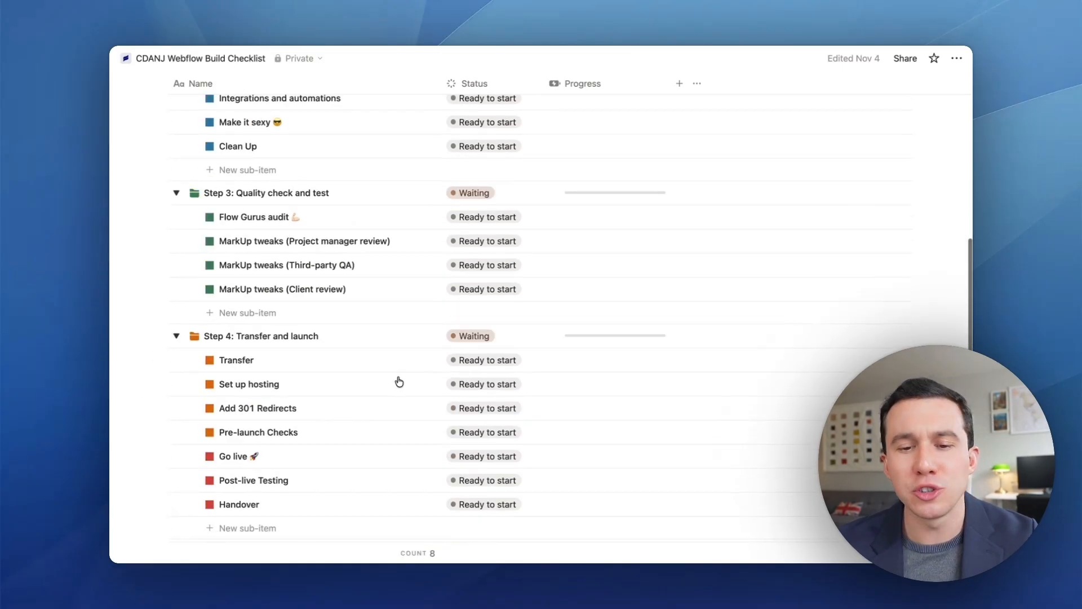
pyautogui.scroll(4, 399, 382)
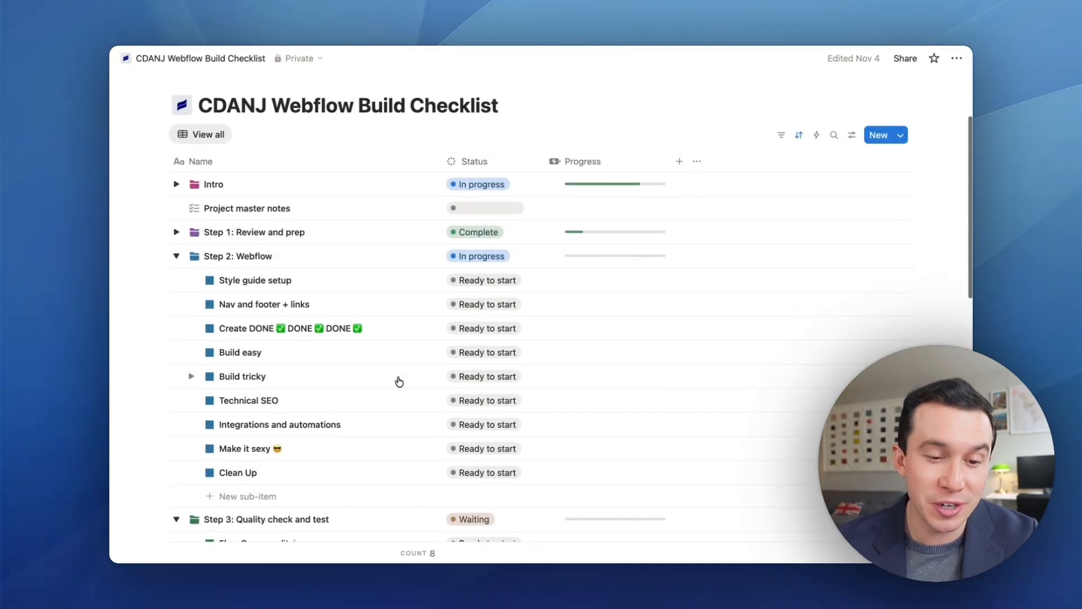
pyautogui.scroll(5, 399, 382)
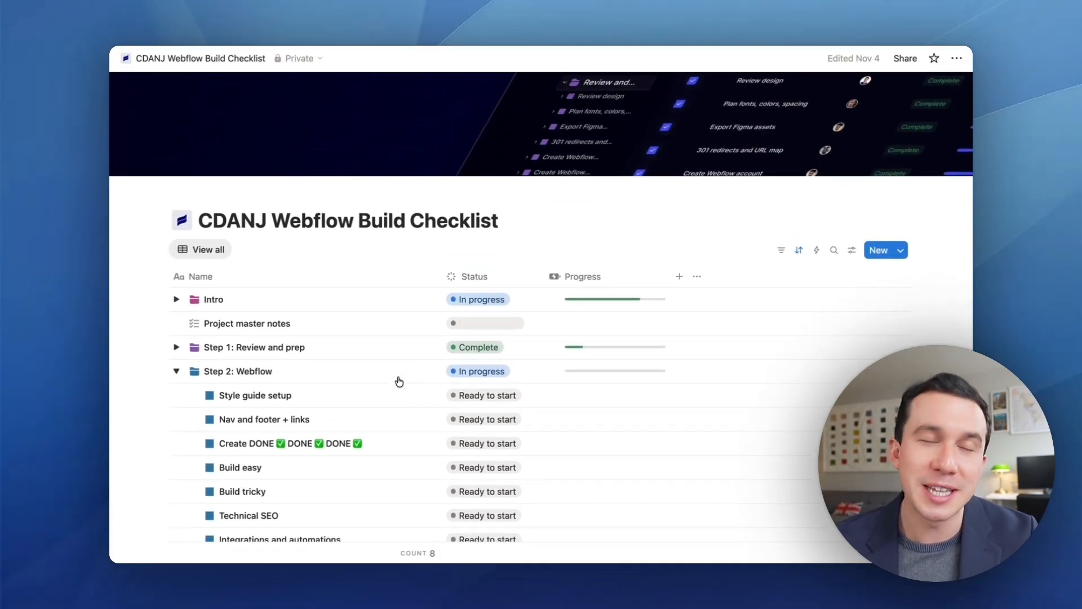